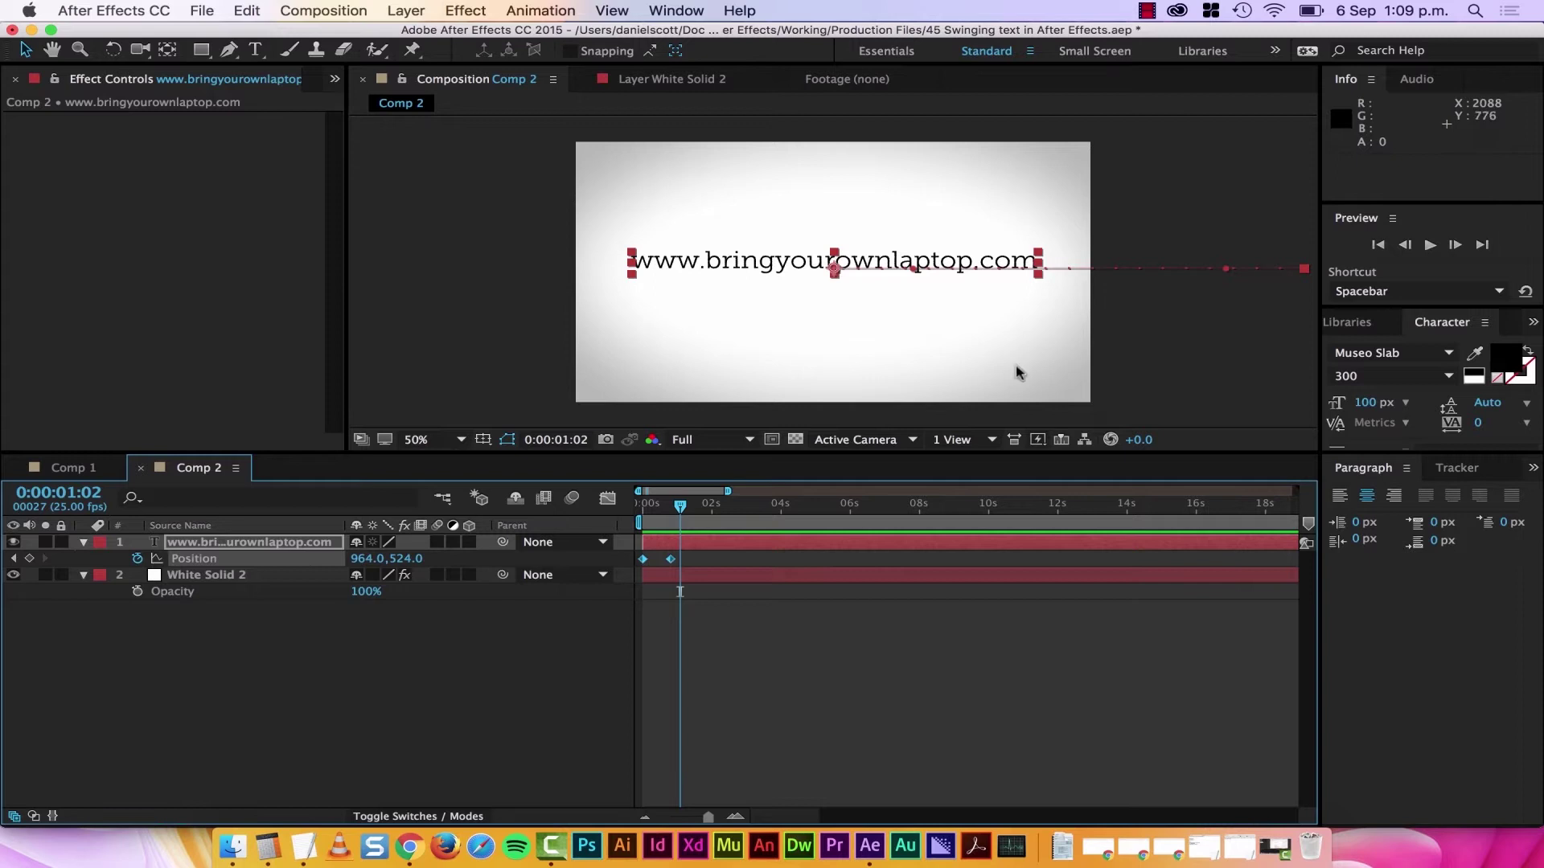
Preview the website text sliding in from the first frame, twice
drag(682, 509, 641, 504)
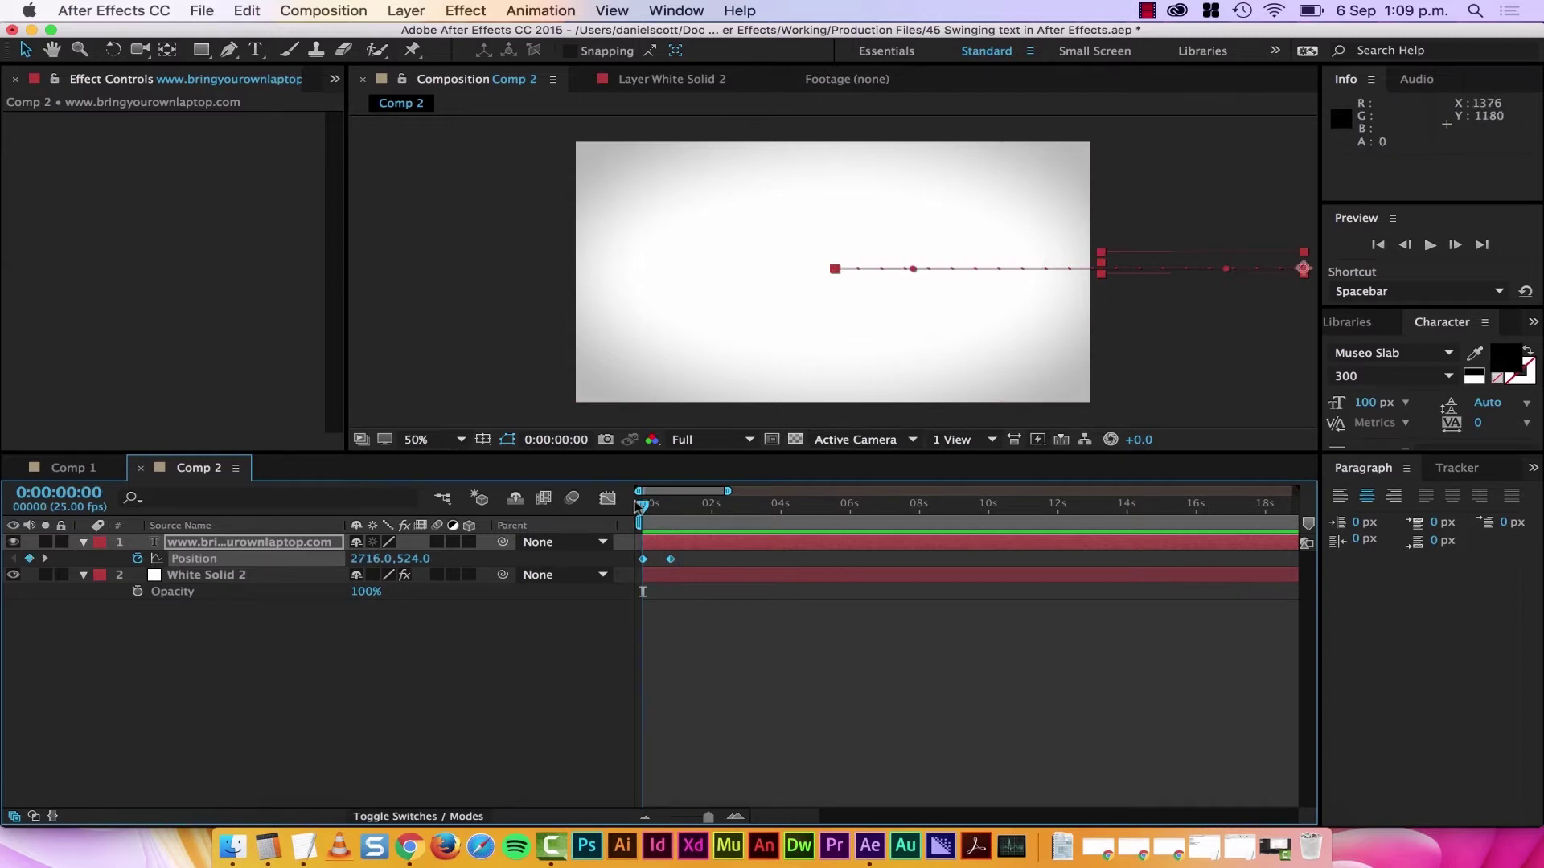
key(space)
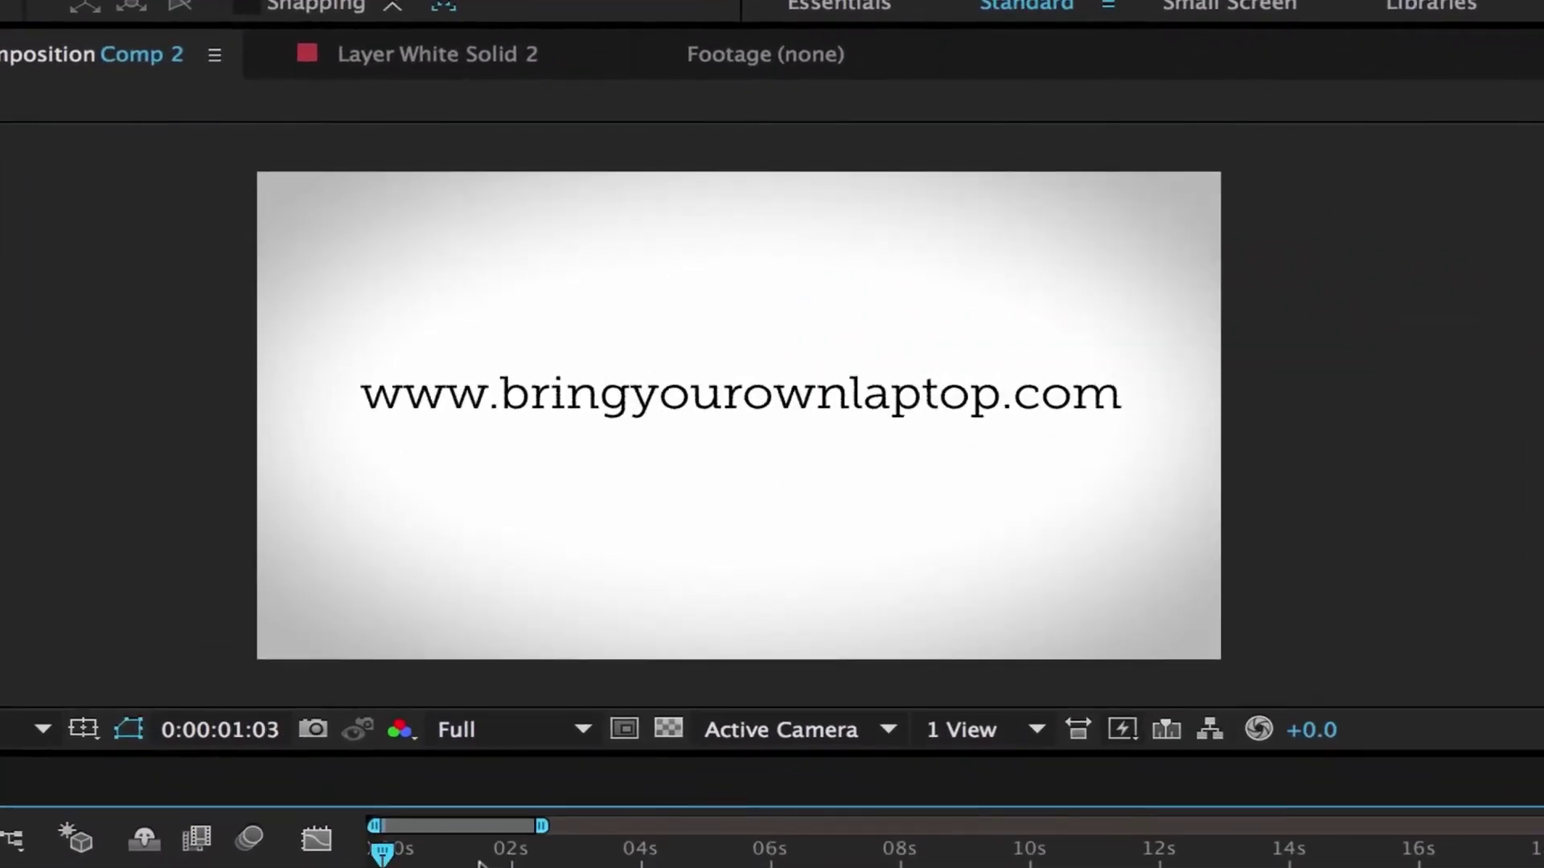
key(space)
drag(461, 854, 320, 845)
key(space)
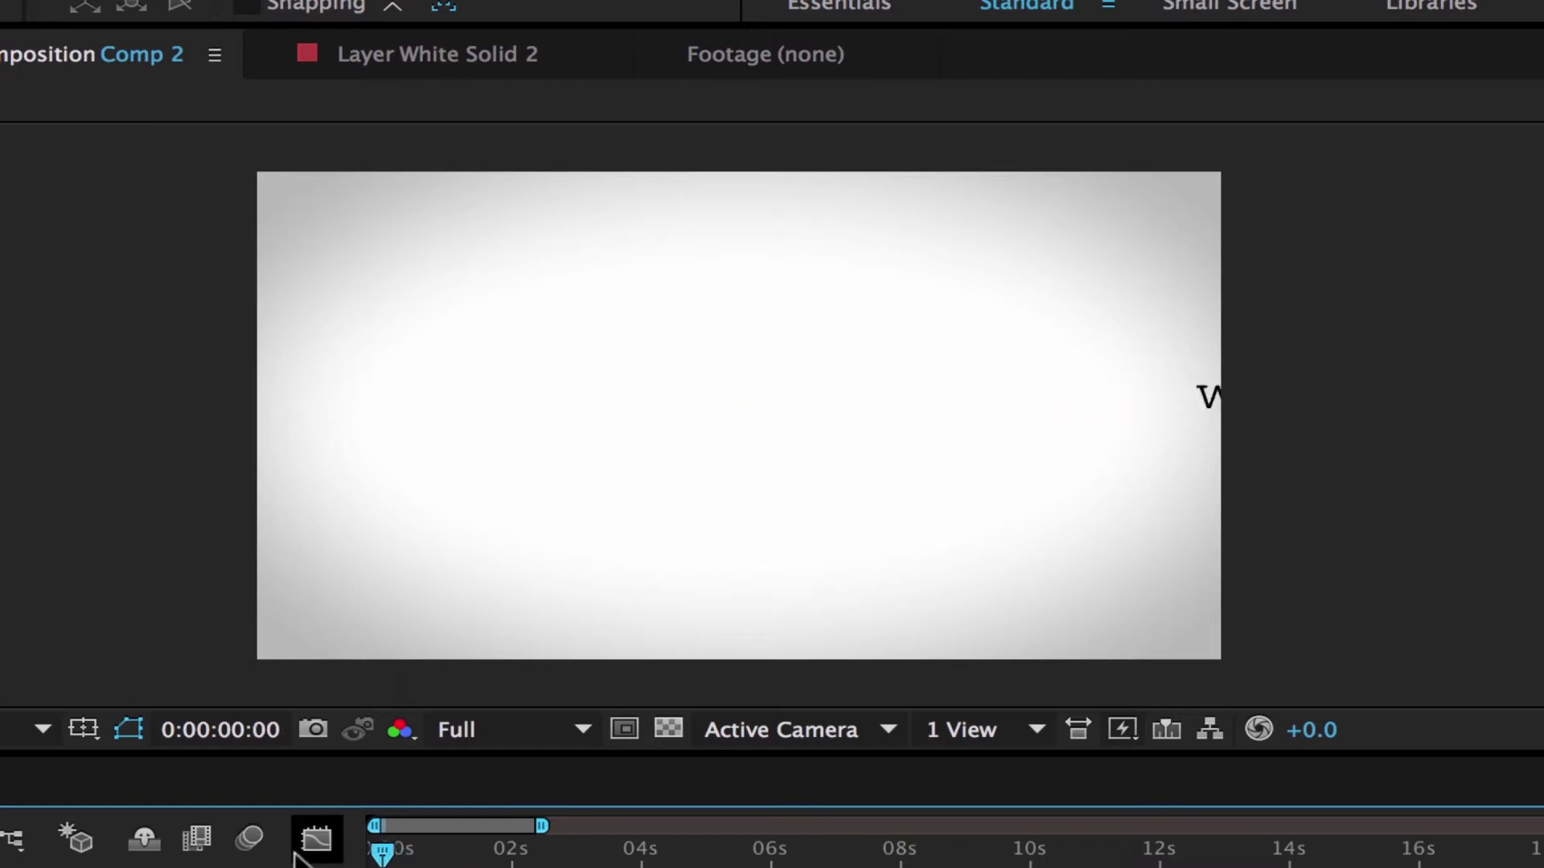
key(space)
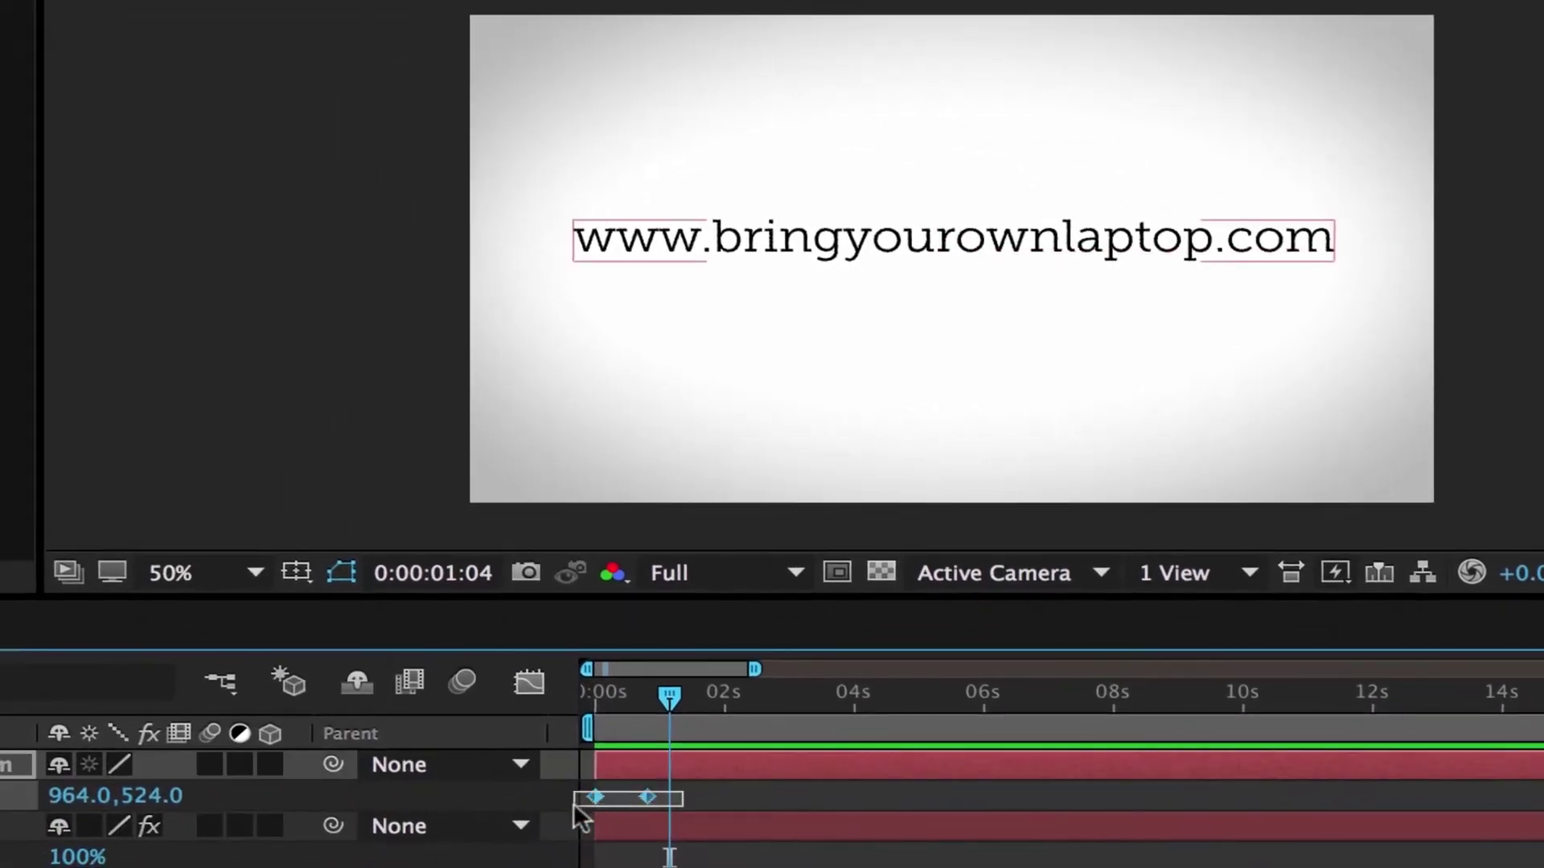
Set Keyframe Velocity incoming and outgoing influence to 75% on both Position keyframes
drag(576, 806, 628, 806)
right_click(647, 800)
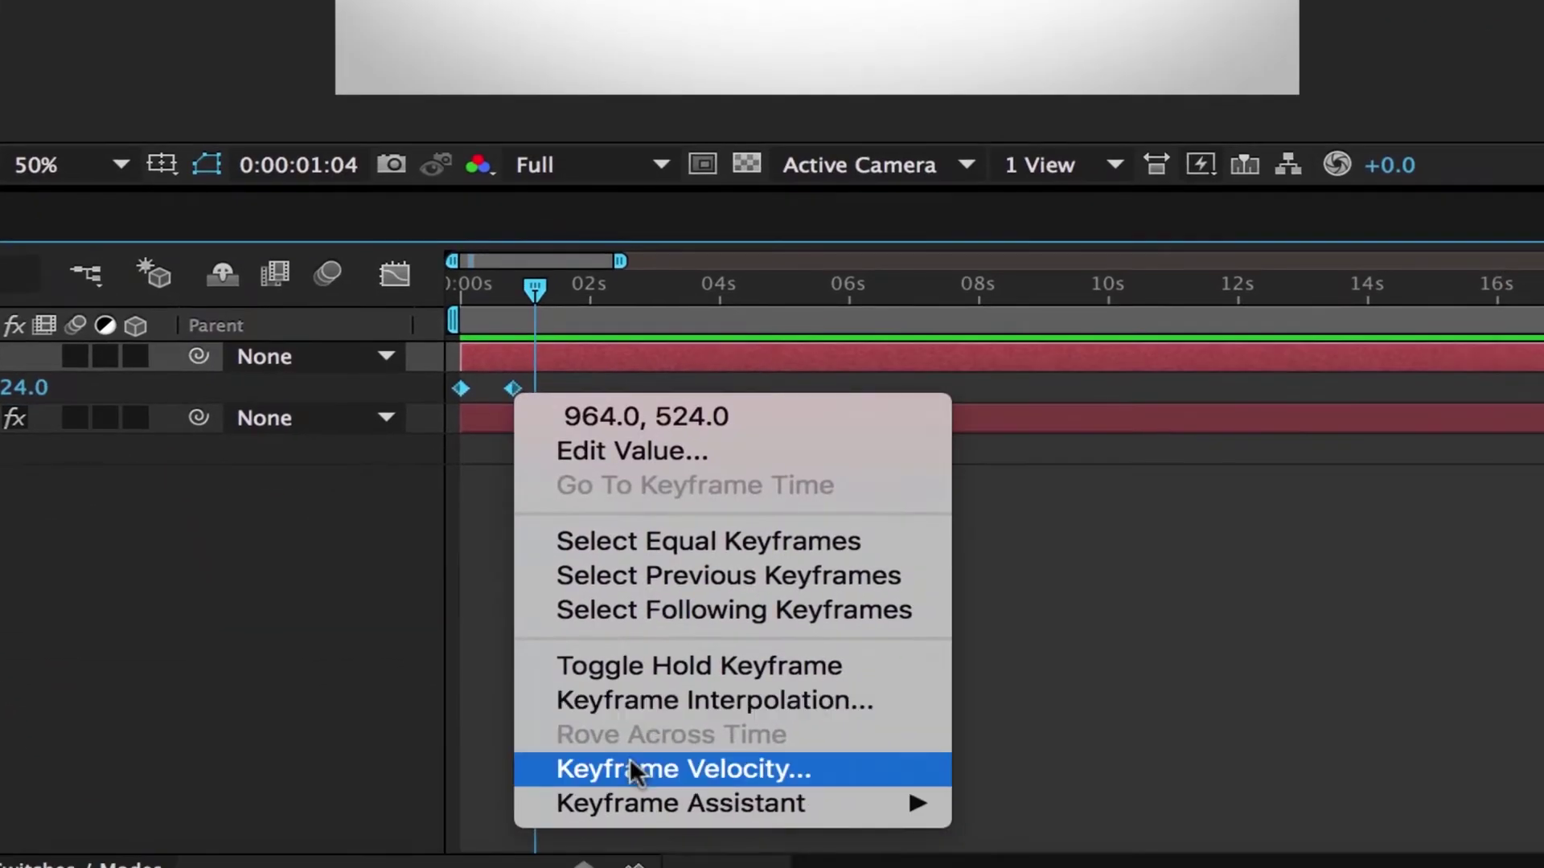
click(629, 762)
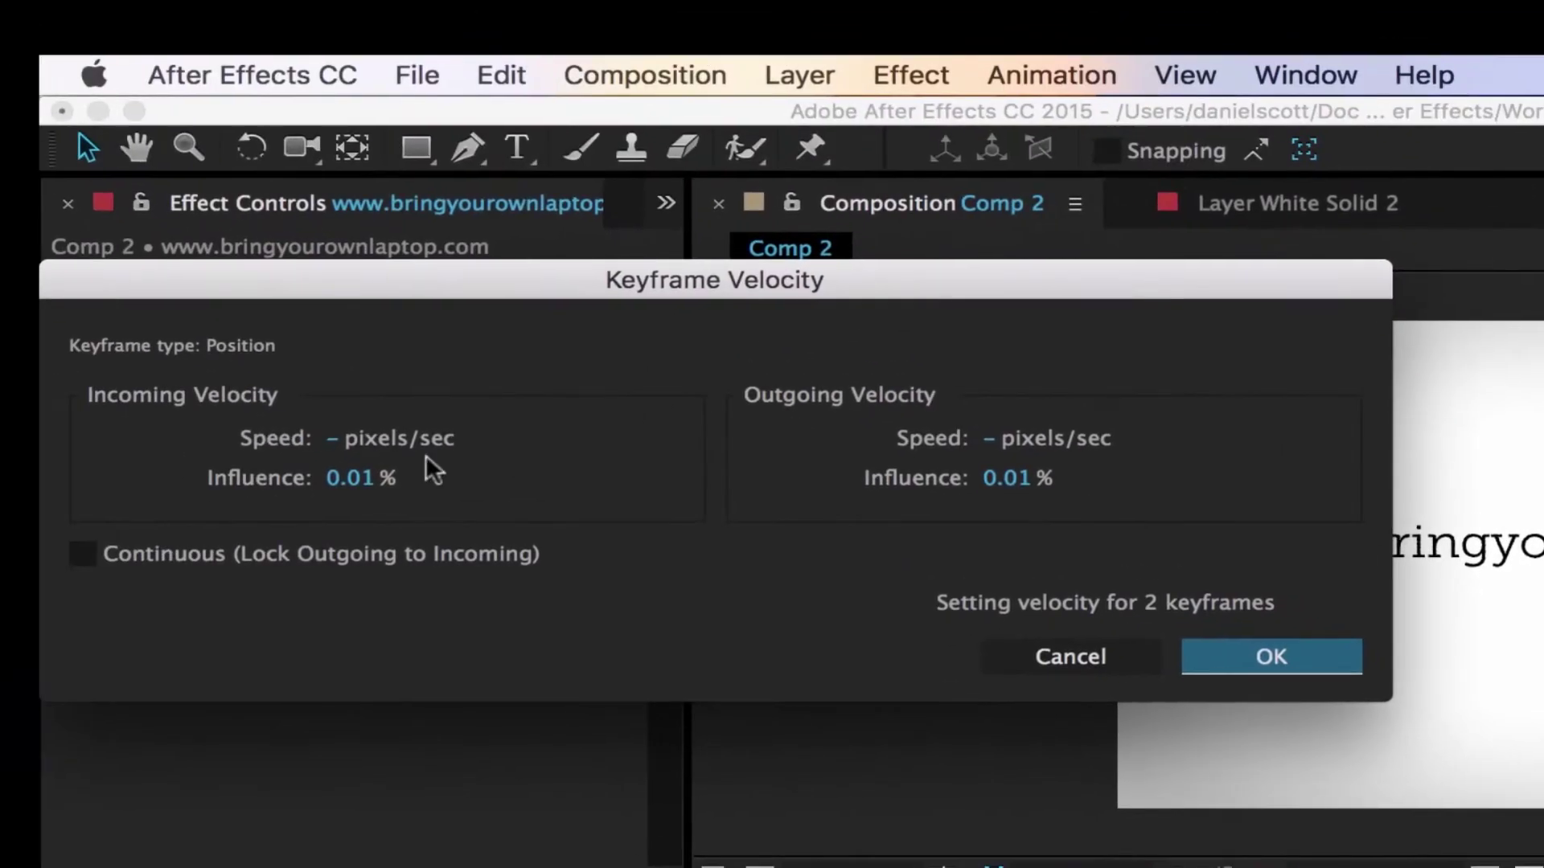
click(373, 476)
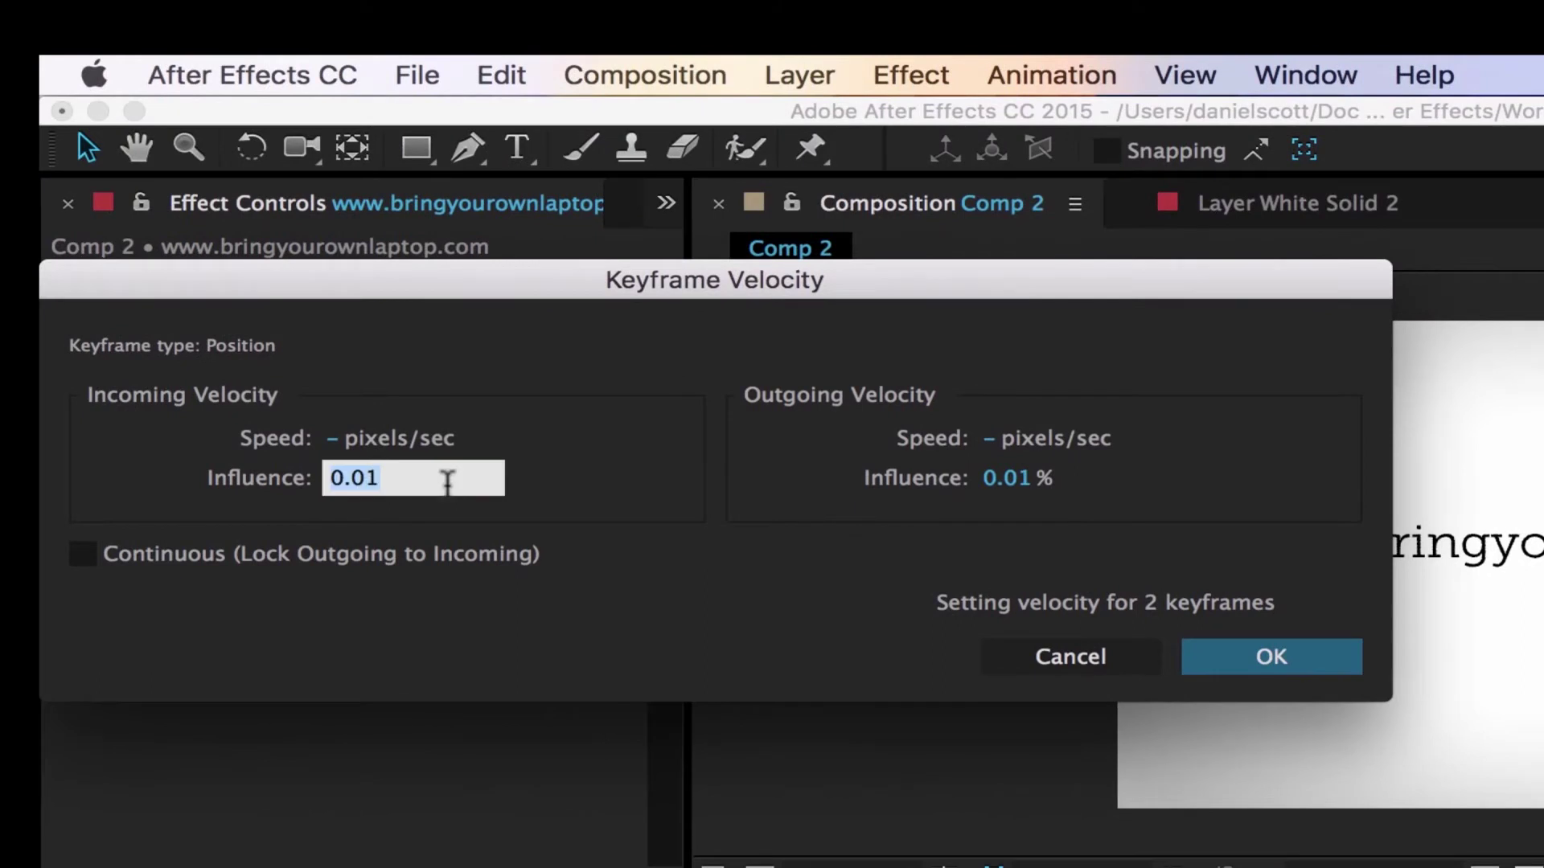
text(75)
key(Tab)
key(Tab)
text(7)
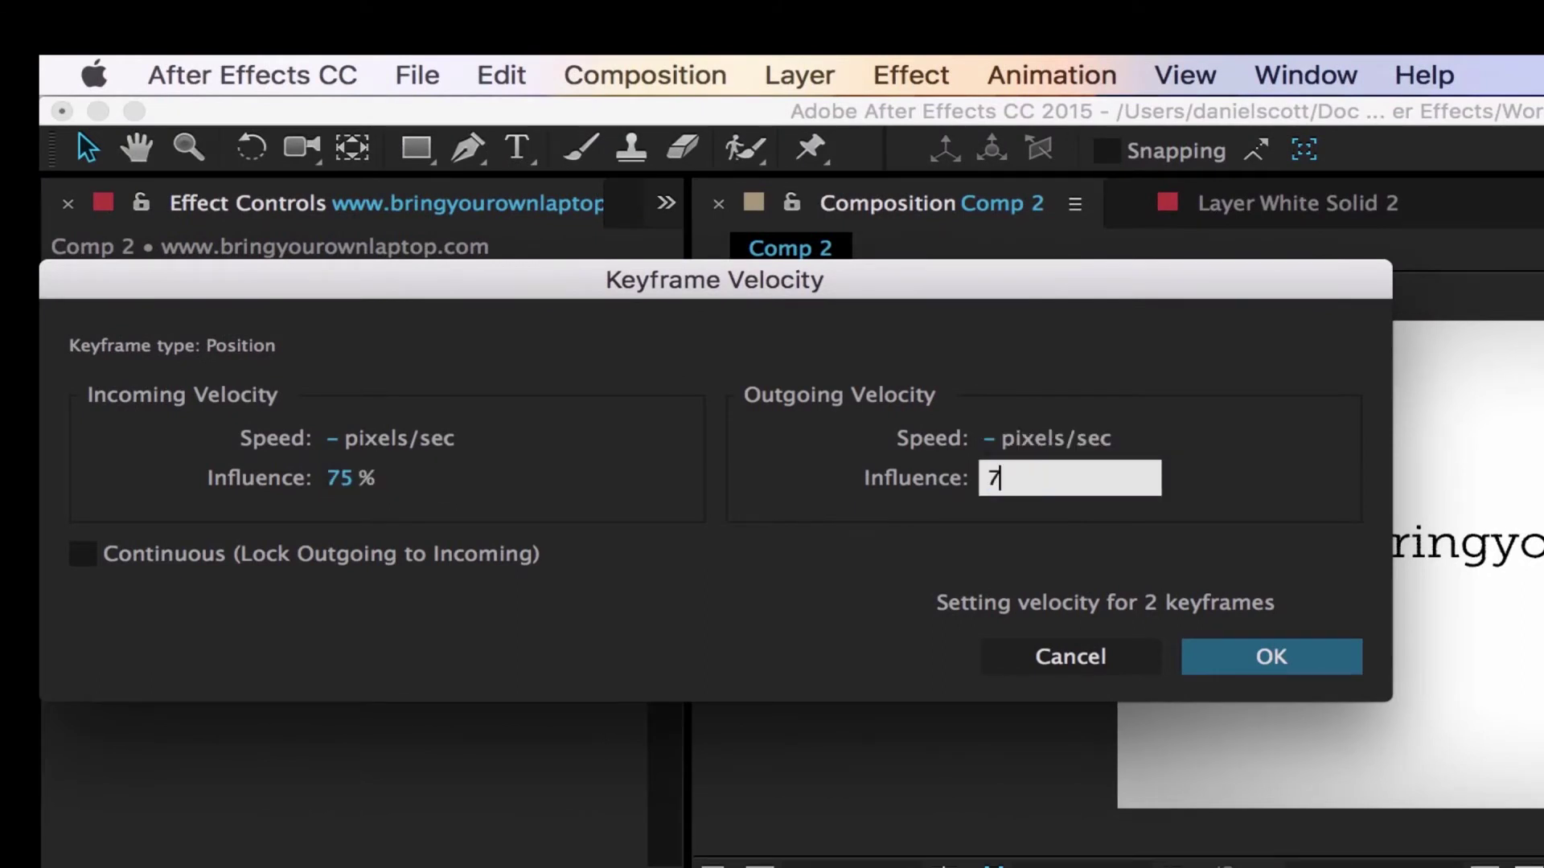
key(Tab)
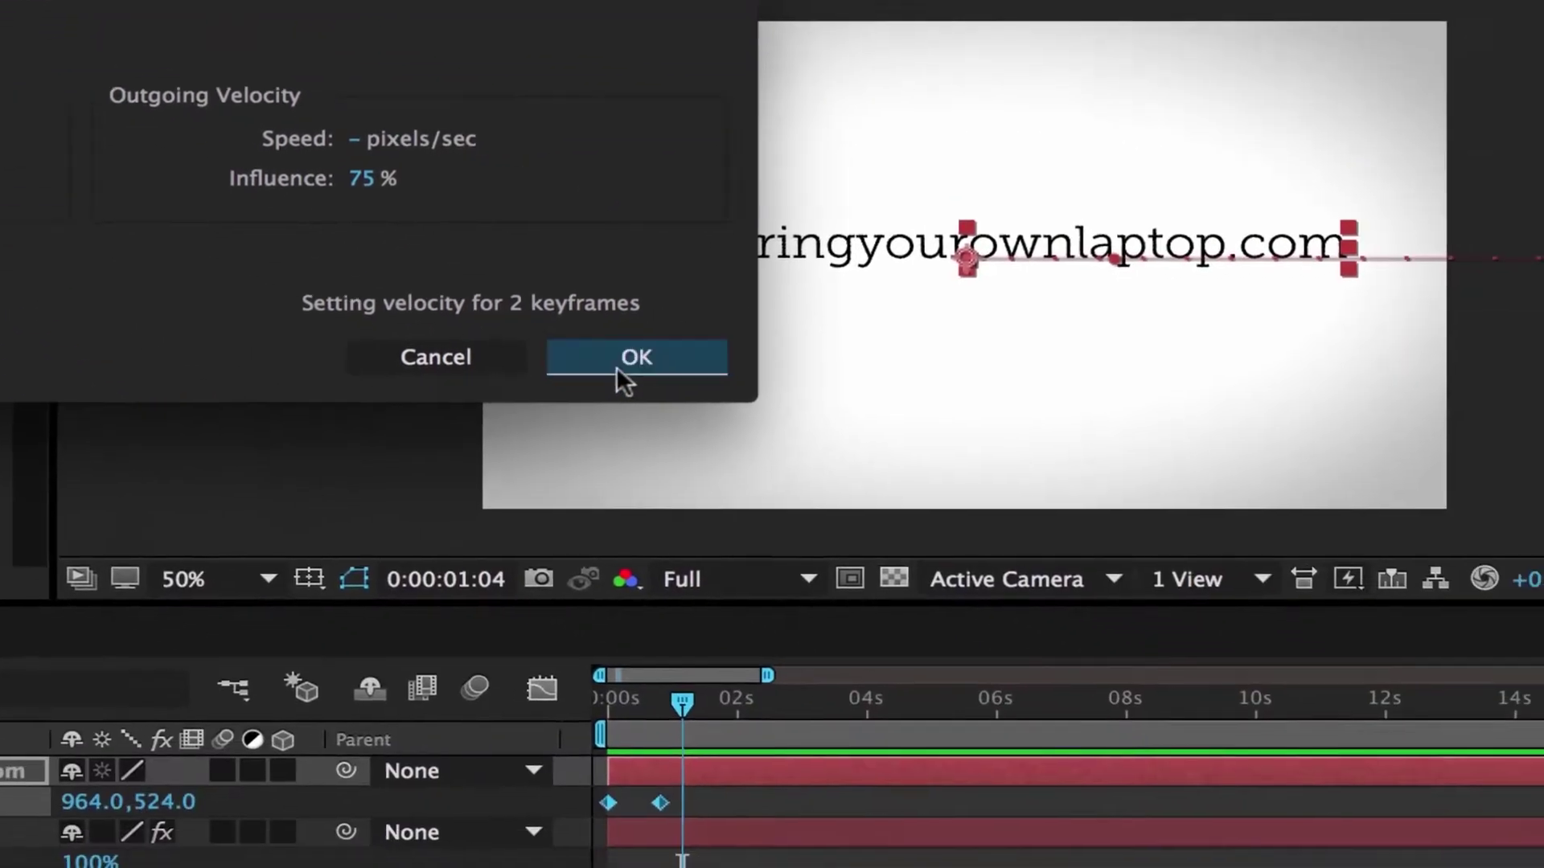
click(618, 368)
Replay the eased slide-in from the start of the animation
drag(682, 691, 592, 690)
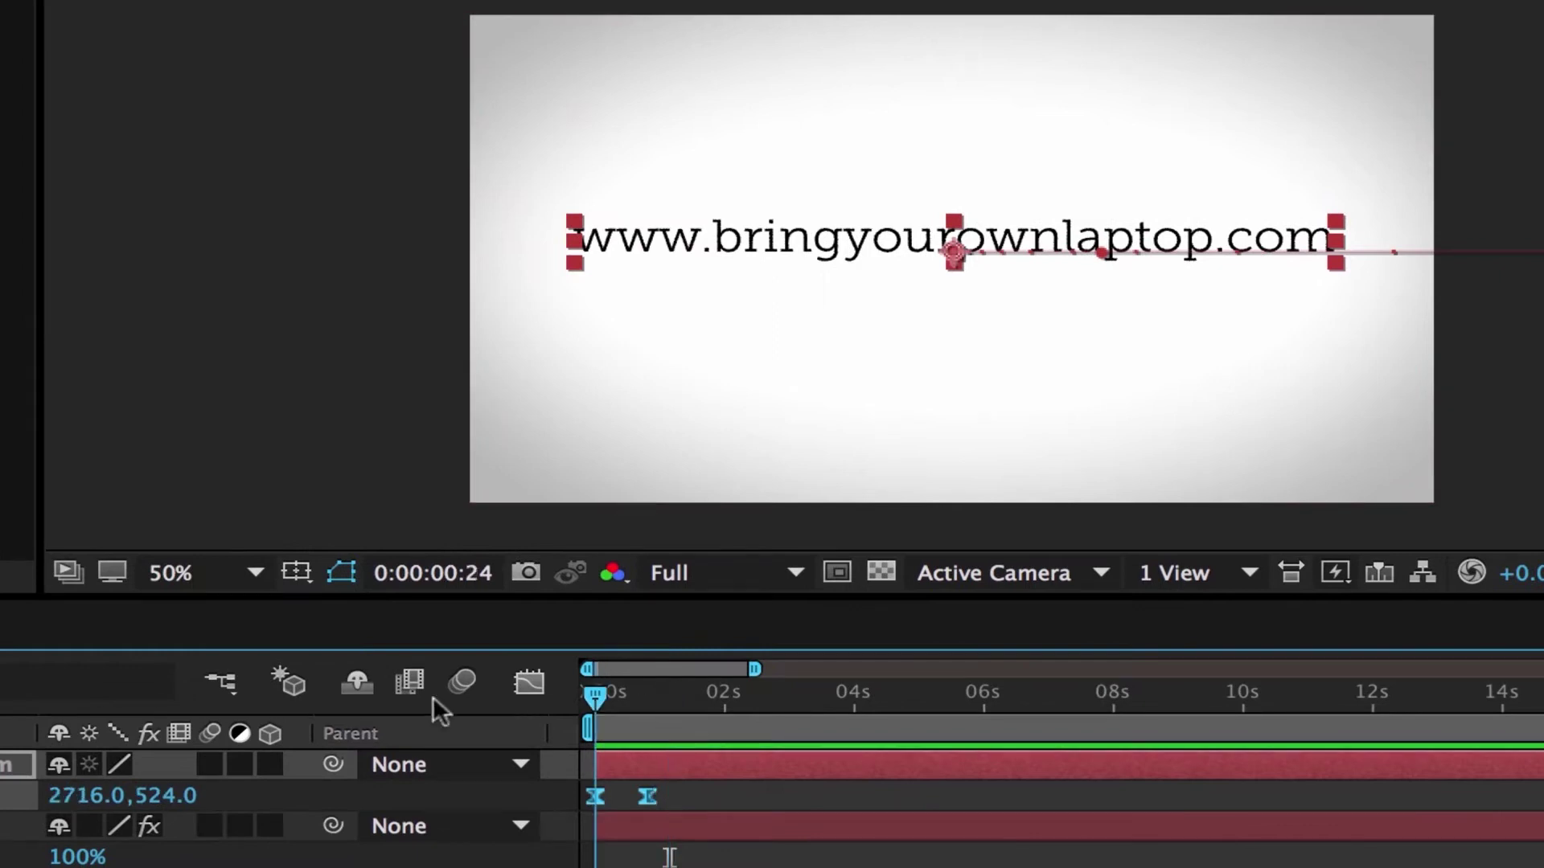
key(space)
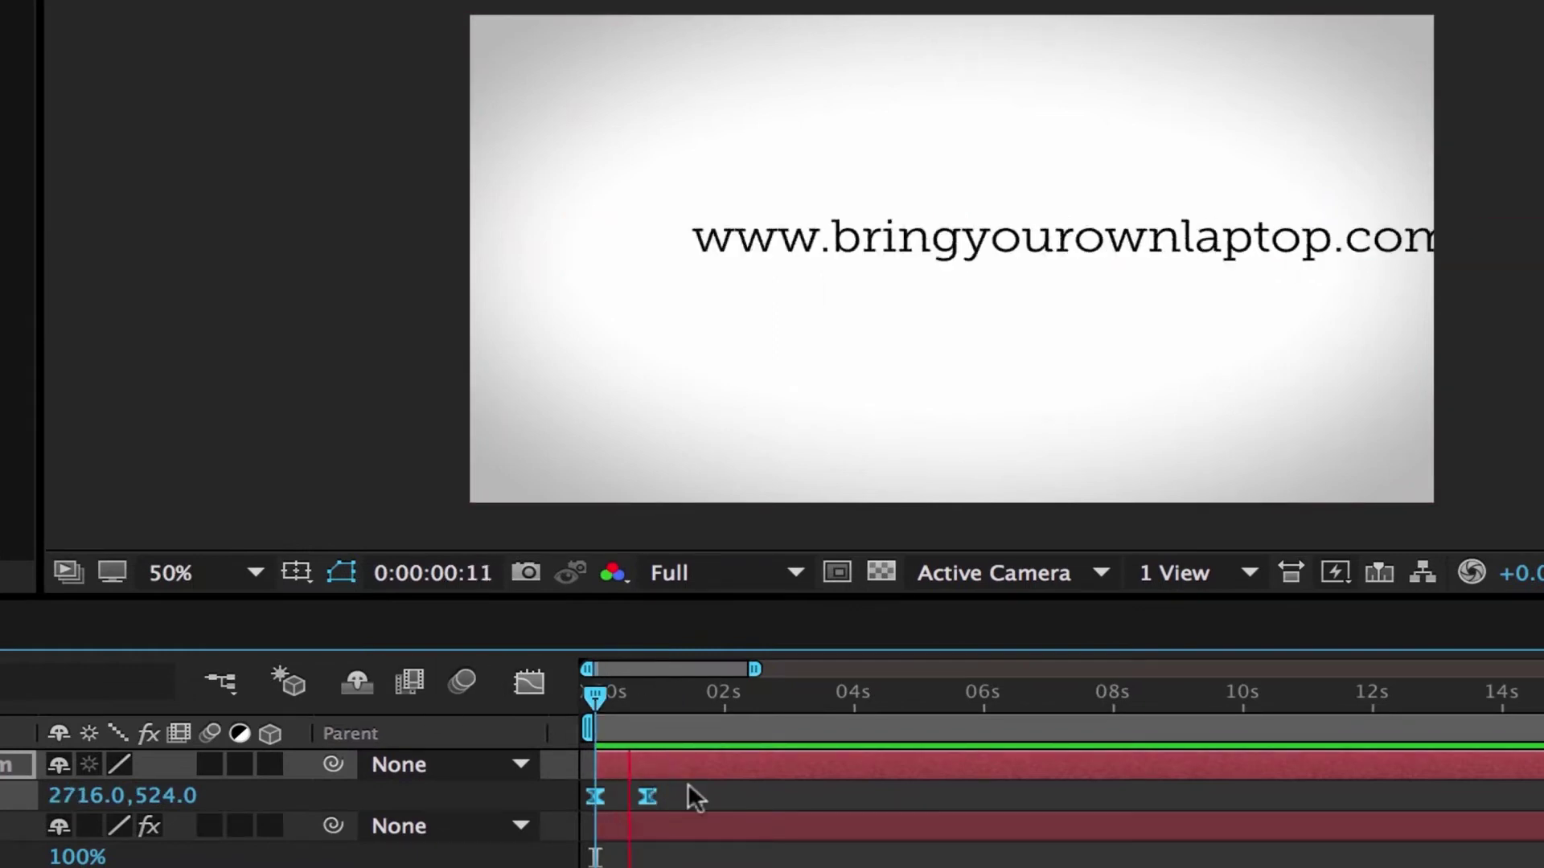
key(space)
key(space)
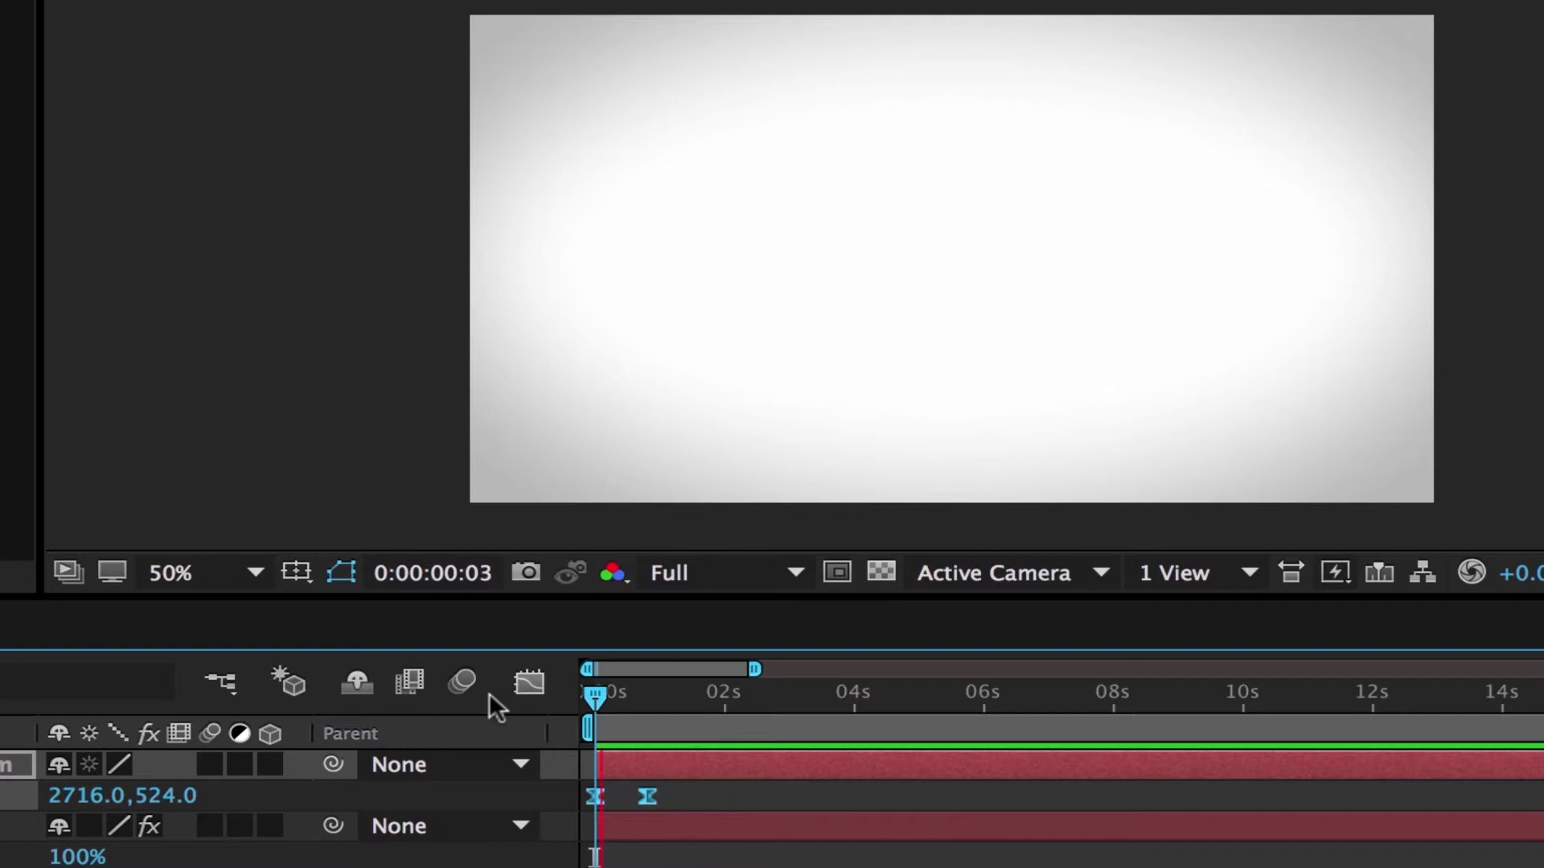
key(space)
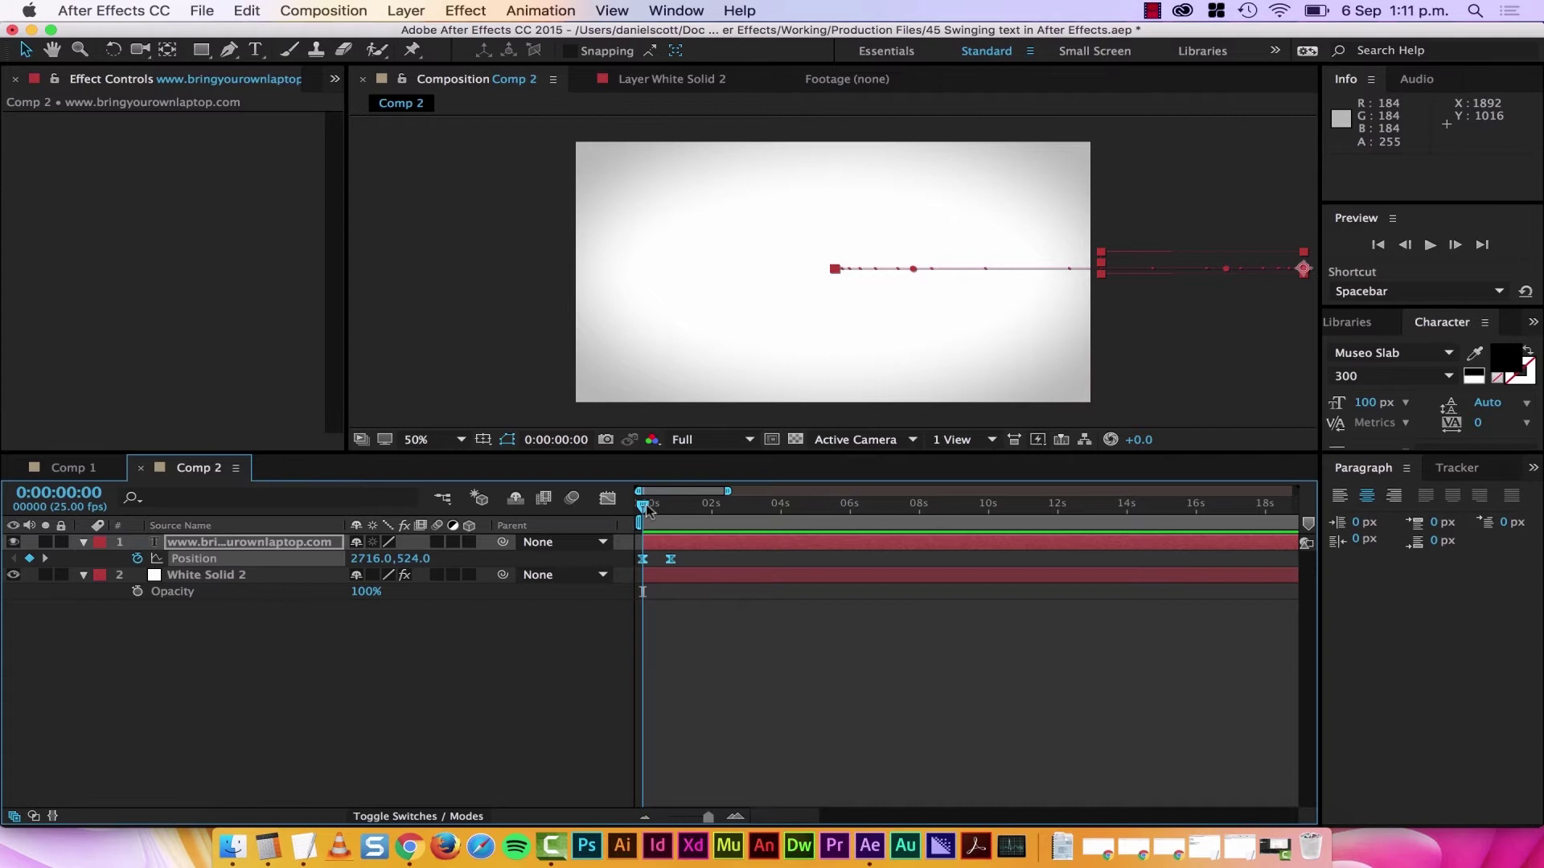
Preview the slide-in once and return to the first frame
key(space)
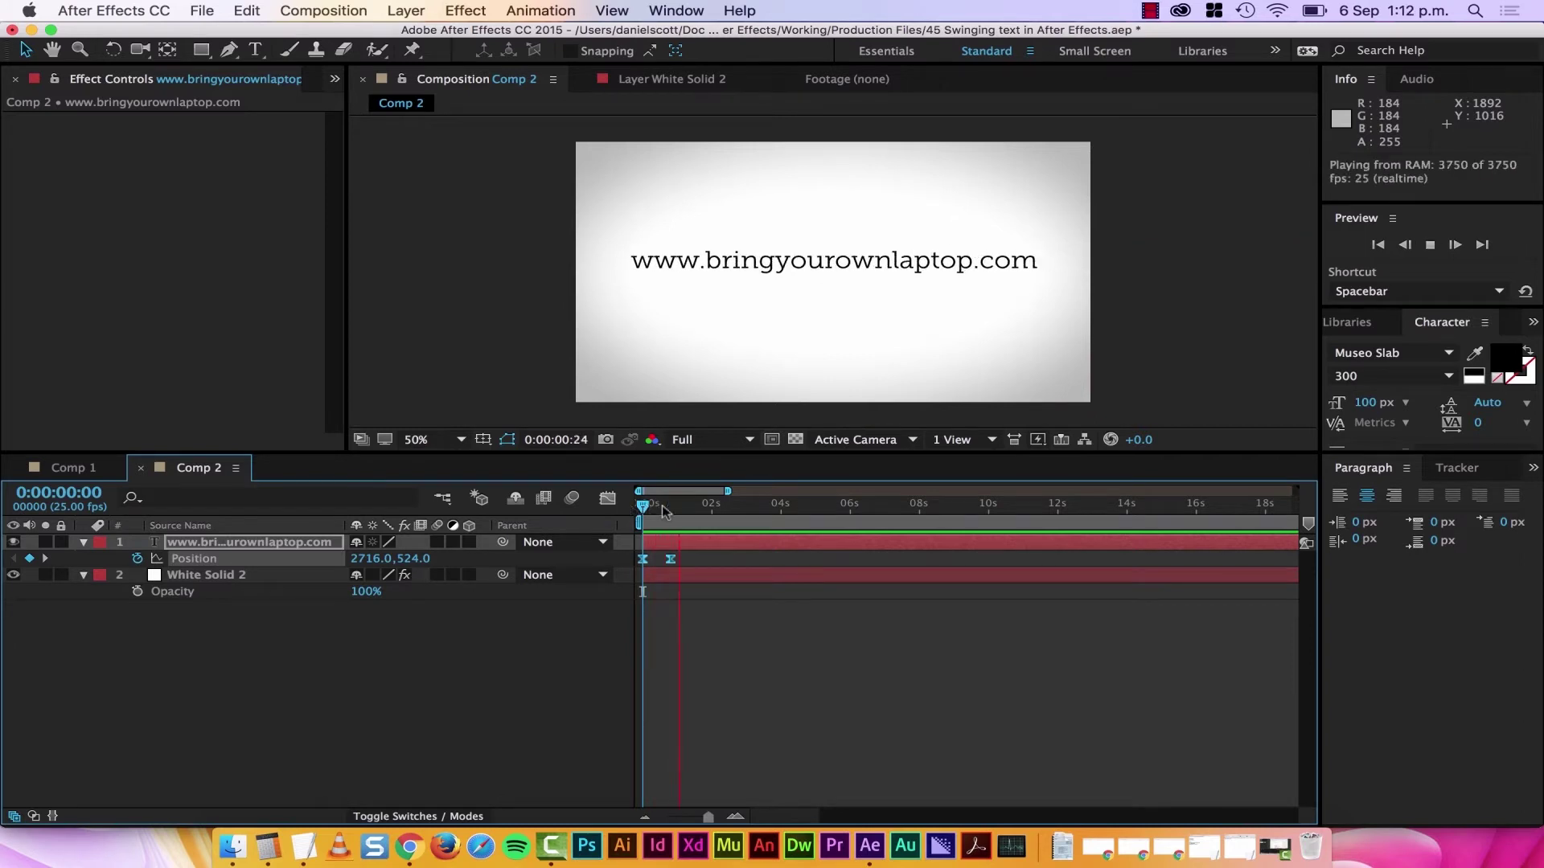
key(space)
drag(679, 508, 641, 509)
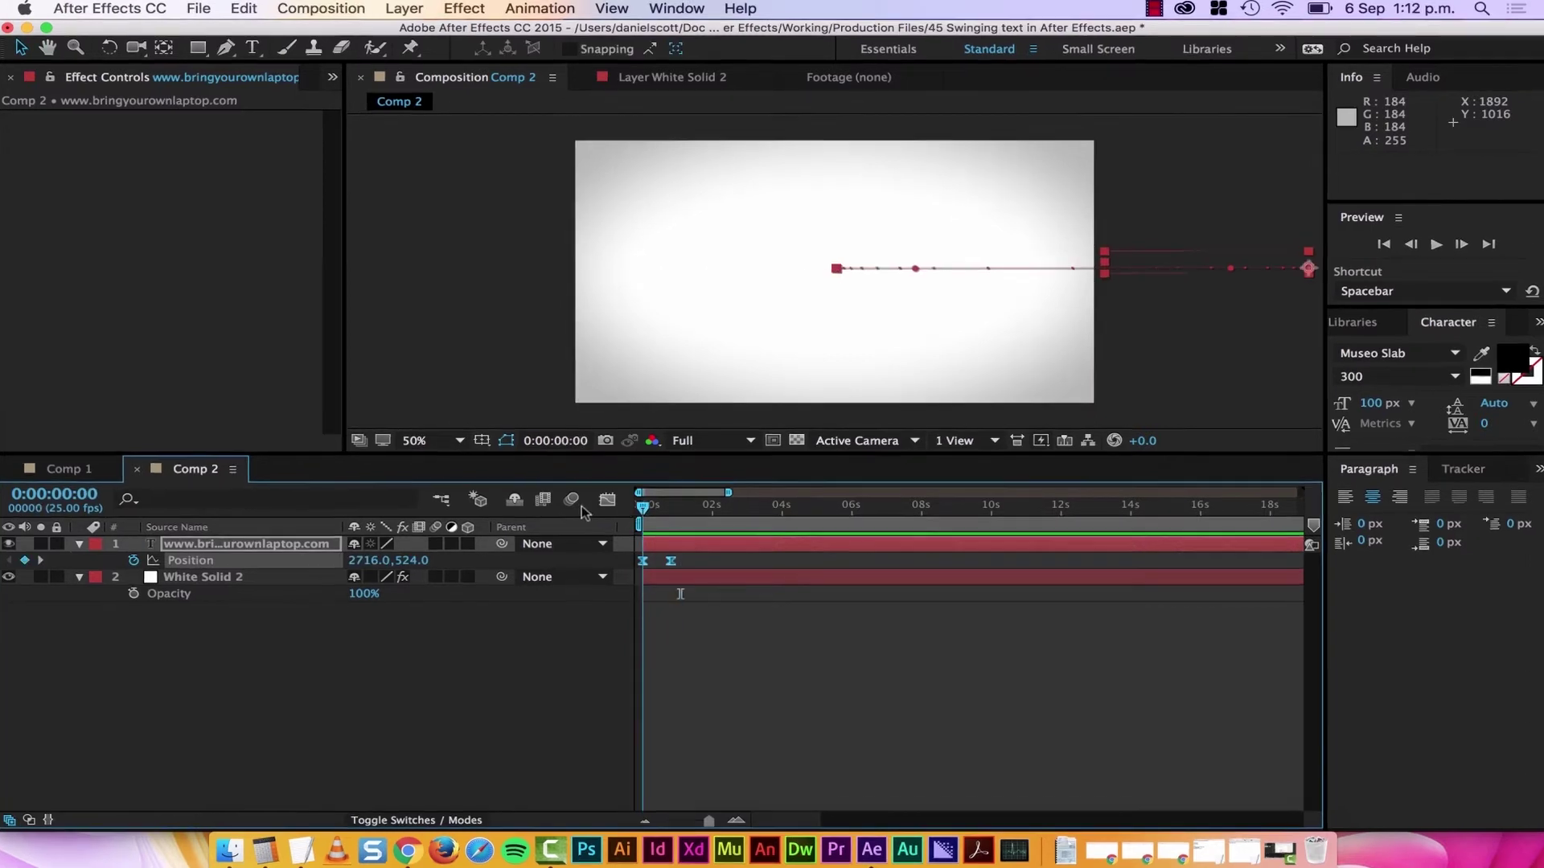
Turn on the Motion Blur switch and preview the blurred slide-in, stopping at one second
click(514, 685)
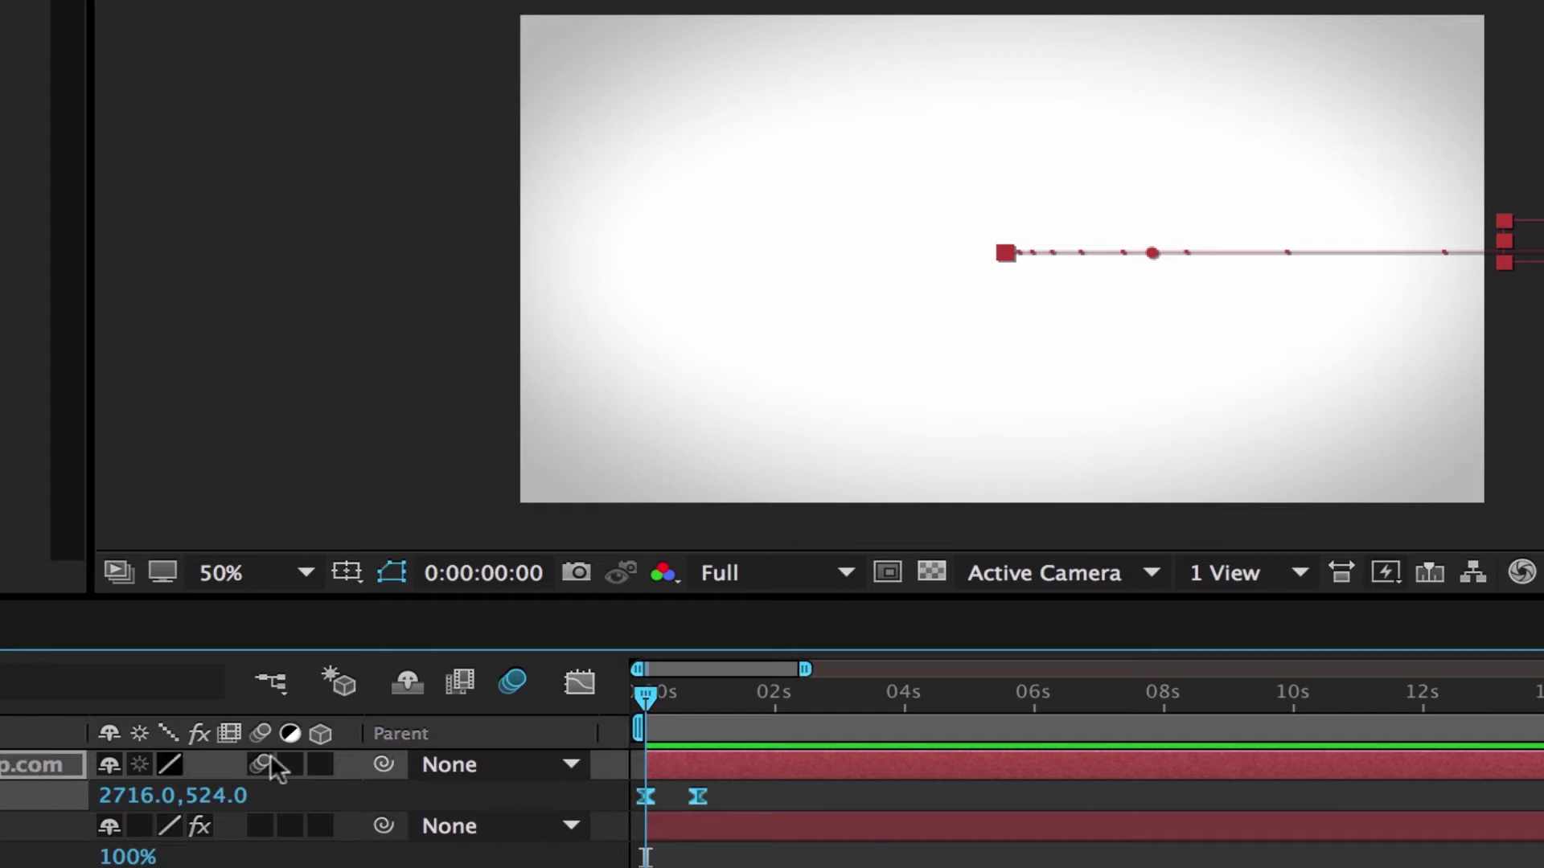
key(space)
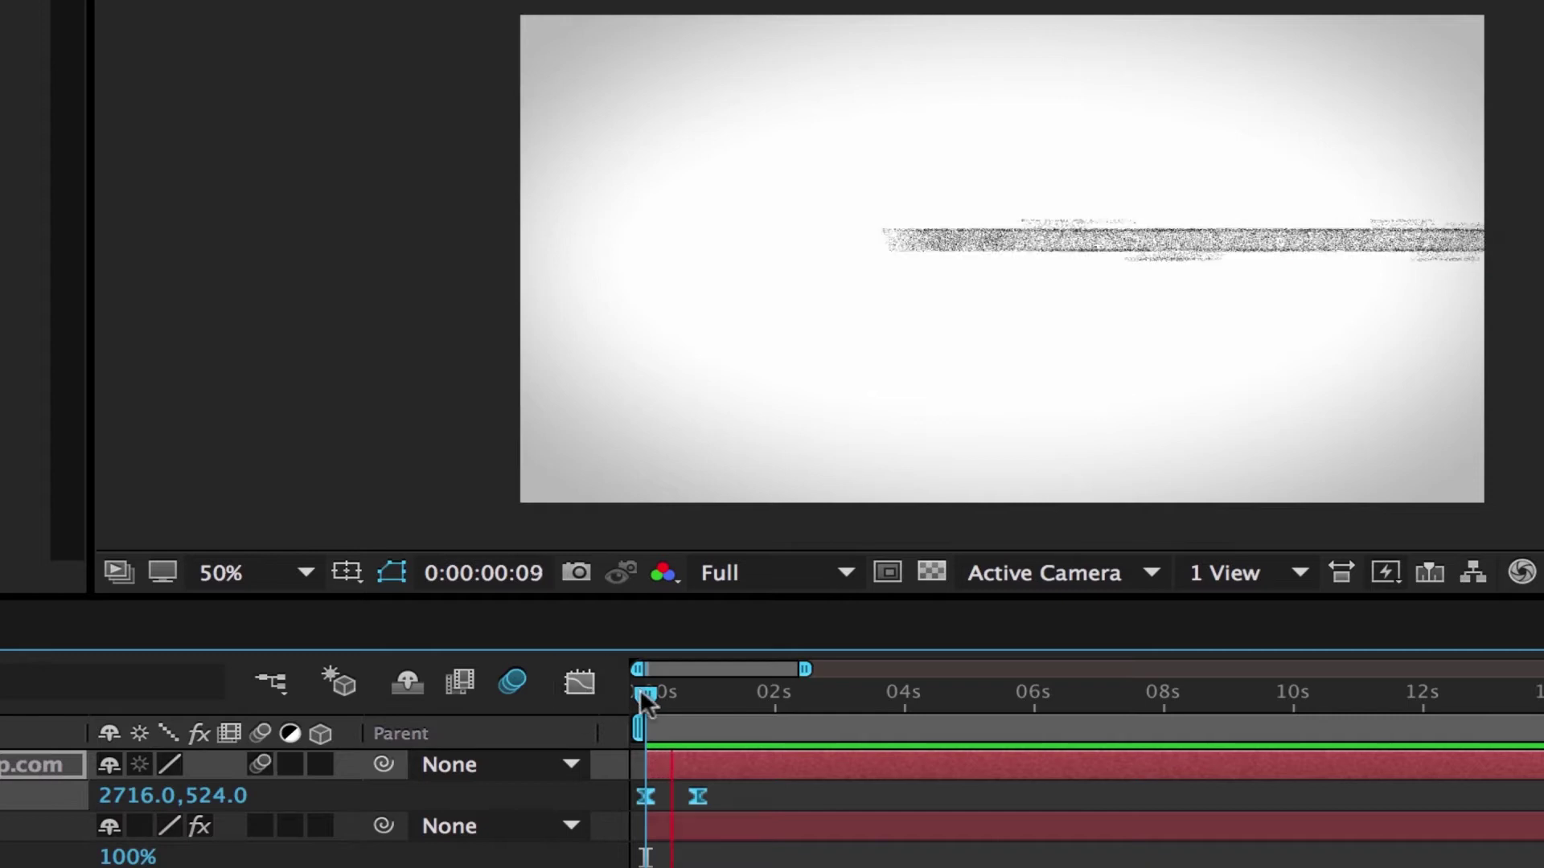
click(711, 692)
drag(711, 693, 601, 694)
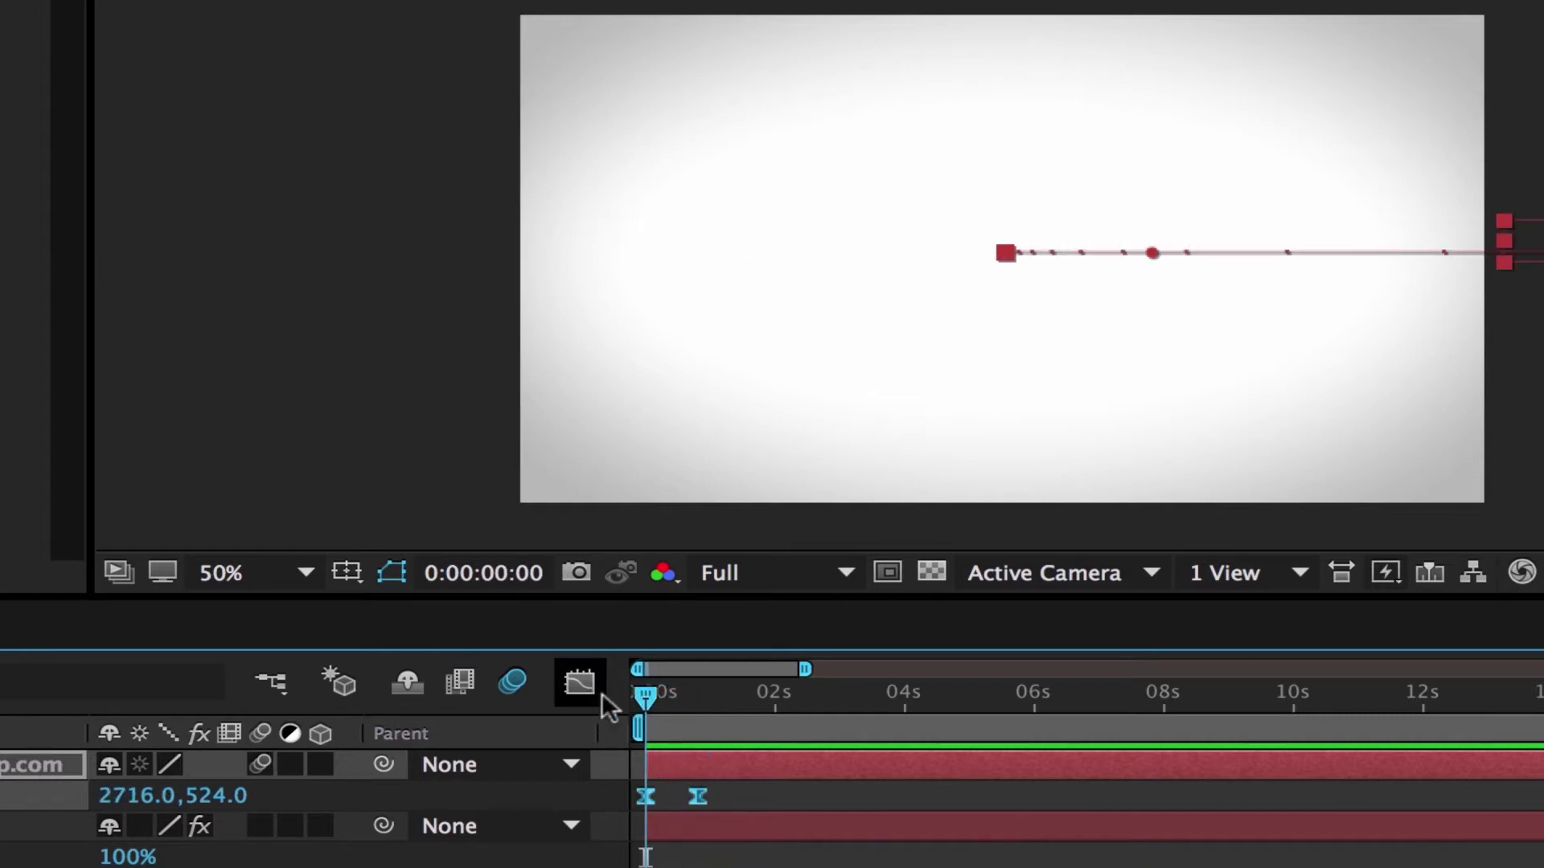
key(space)
click(709, 693)
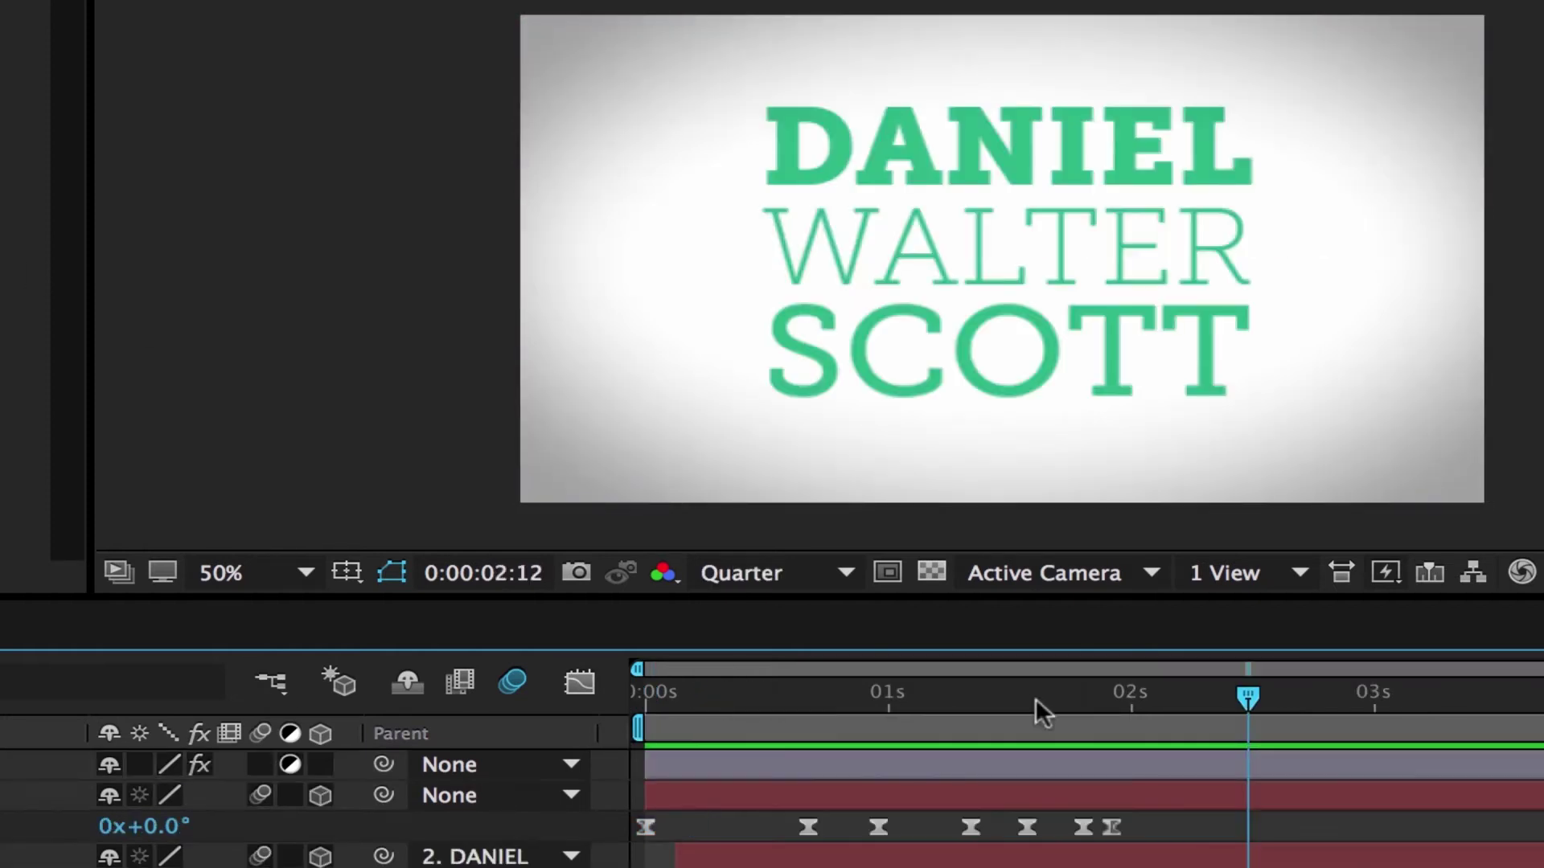
Scrub back and preview the swinging three-line name title from the start
drag(1033, 699, 646, 697)
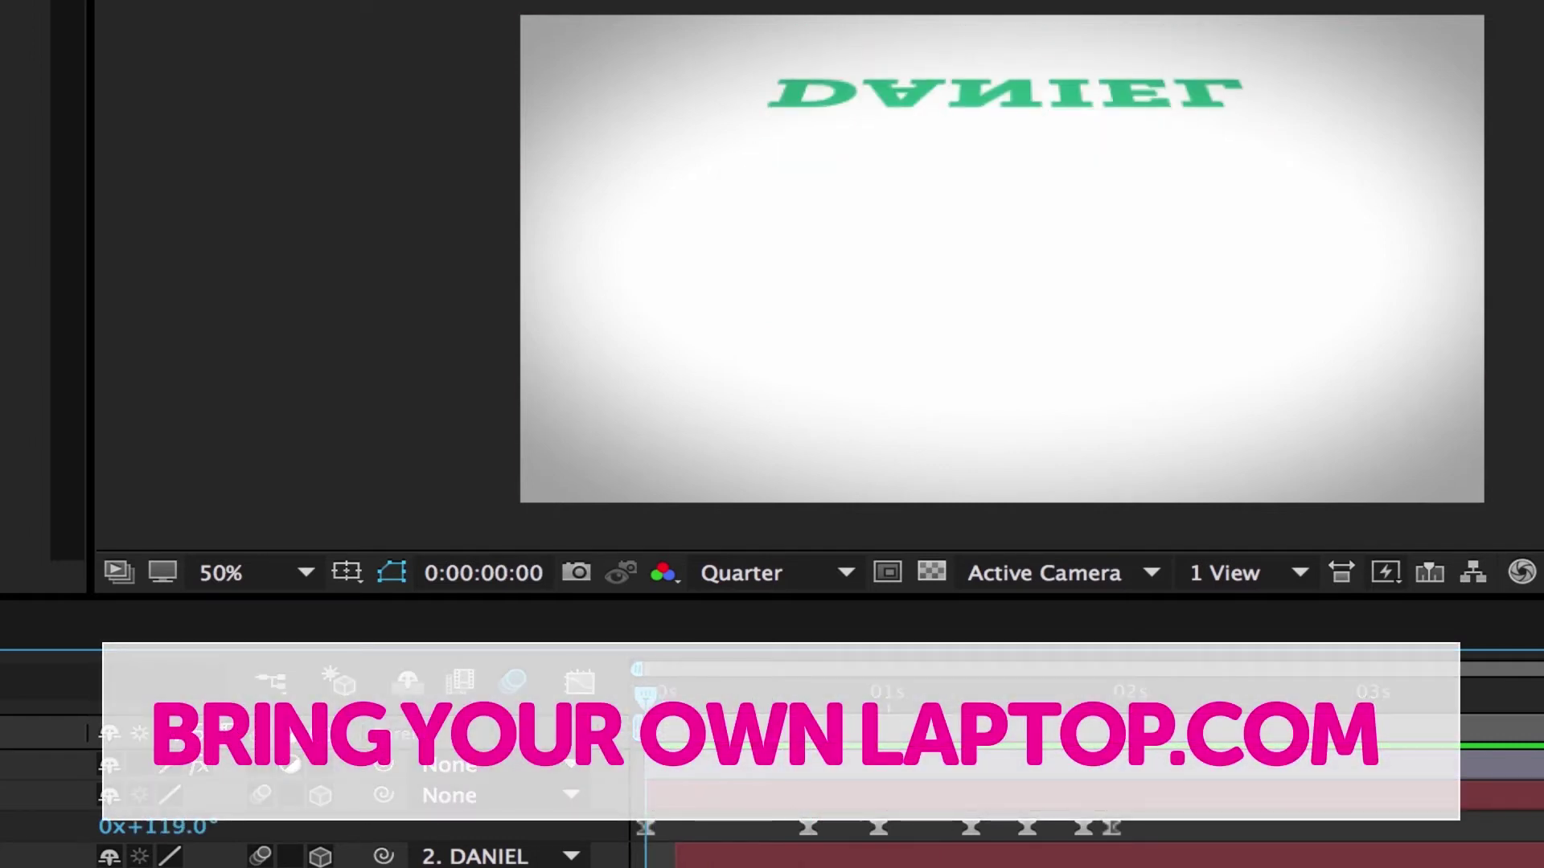
key(space)
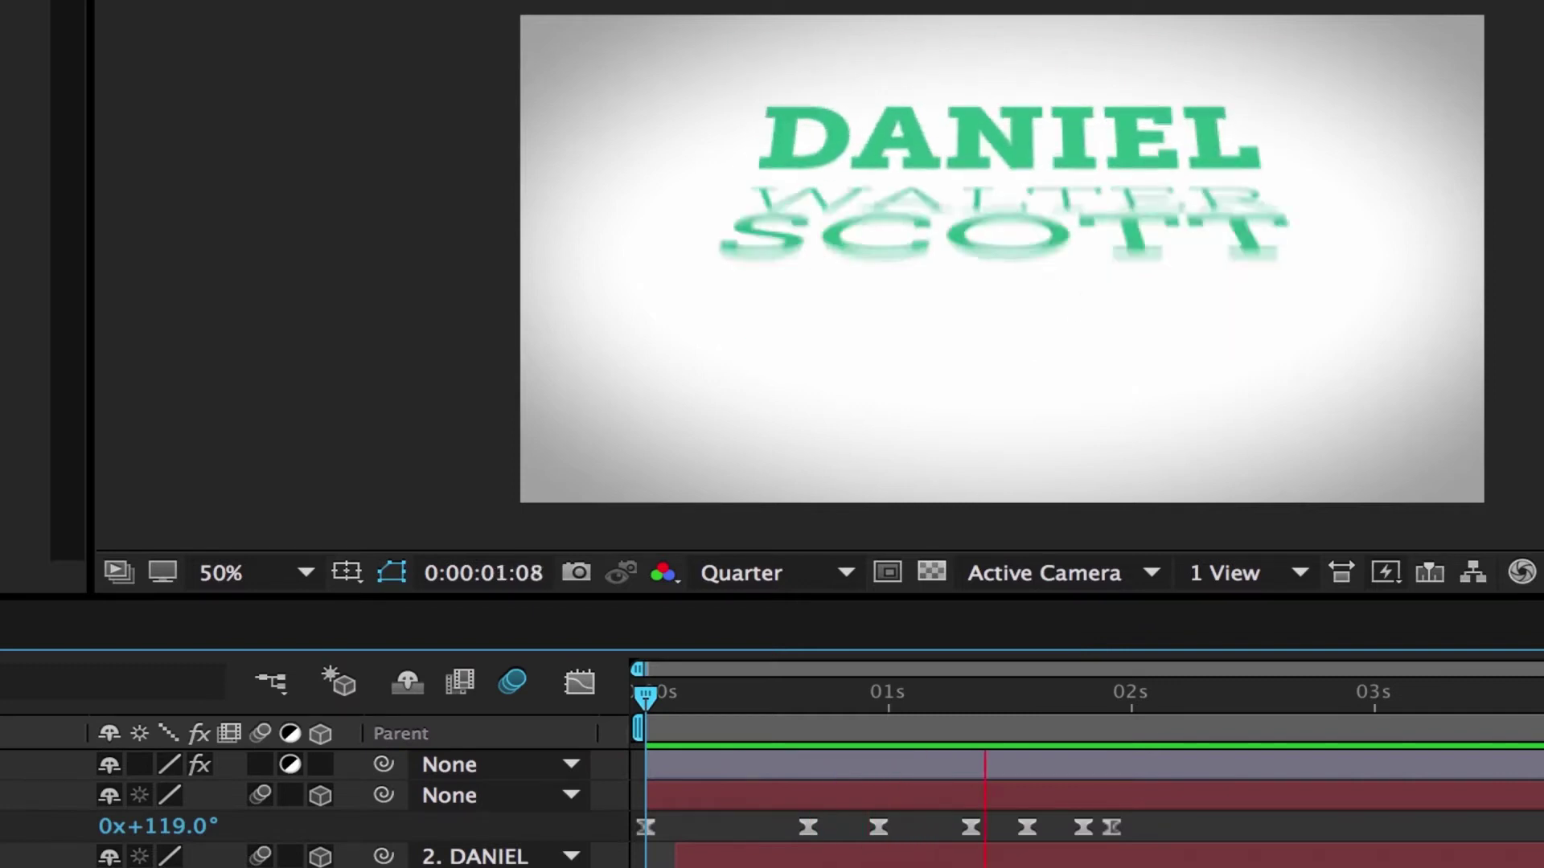
key(space)
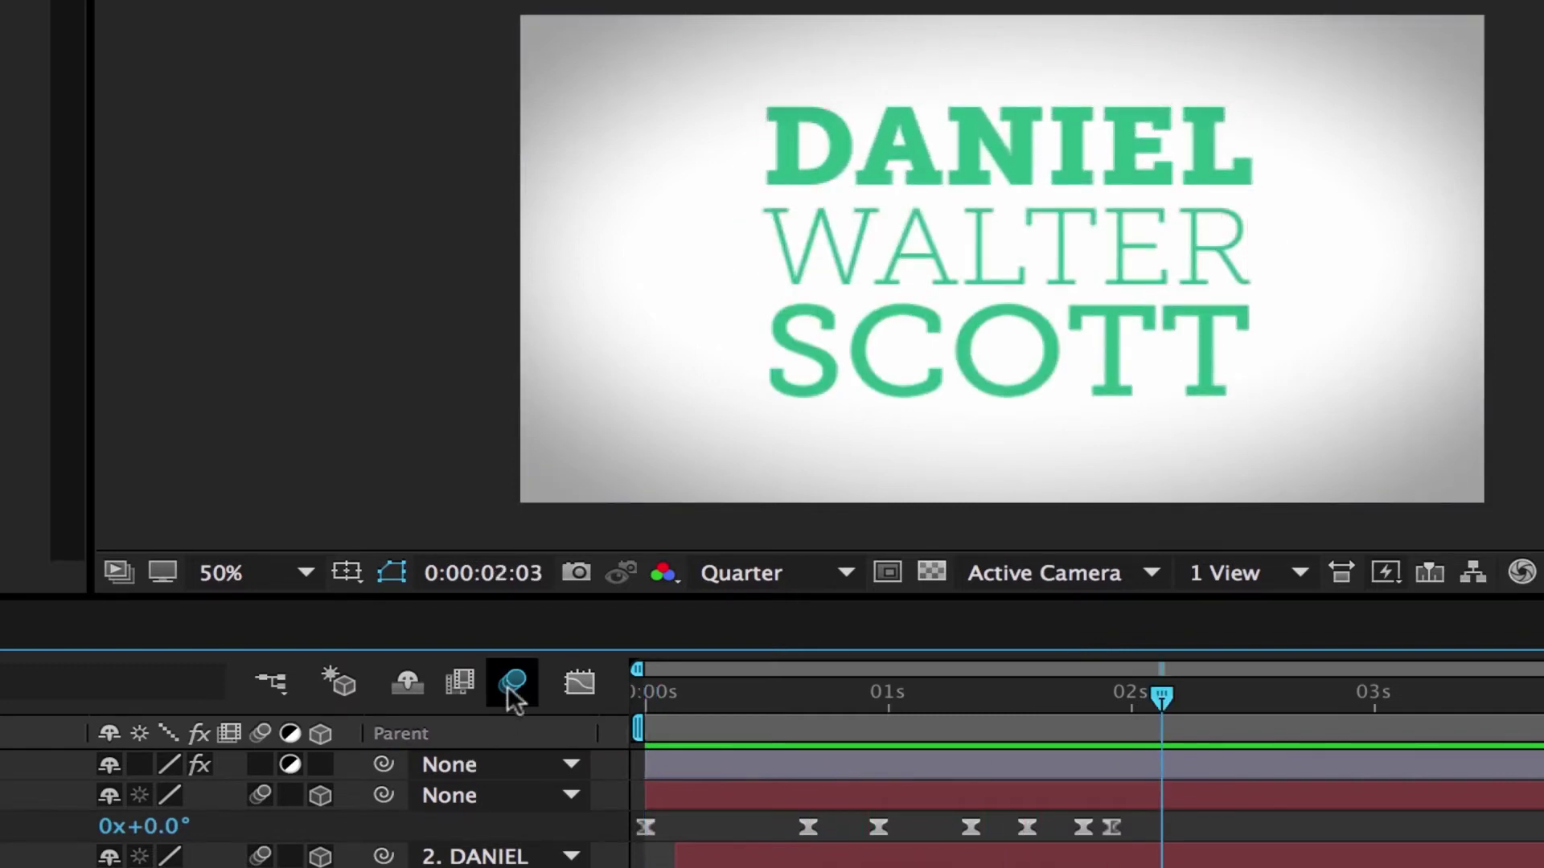
key(Home)
key(space)
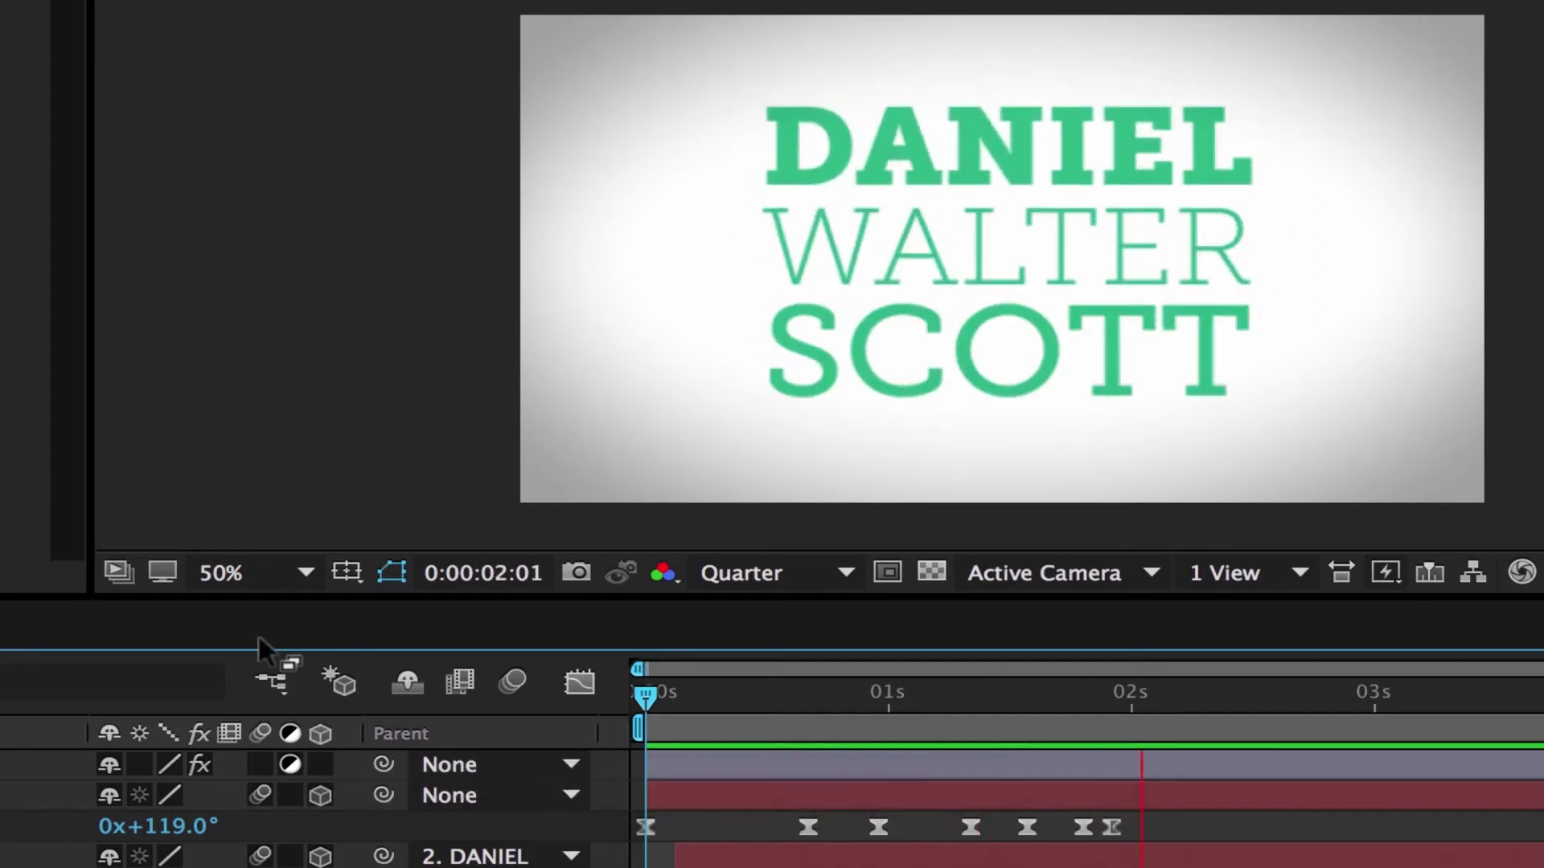
Switch motion blur back on and preview the blurred title swing
drag(819, 698, 640, 698)
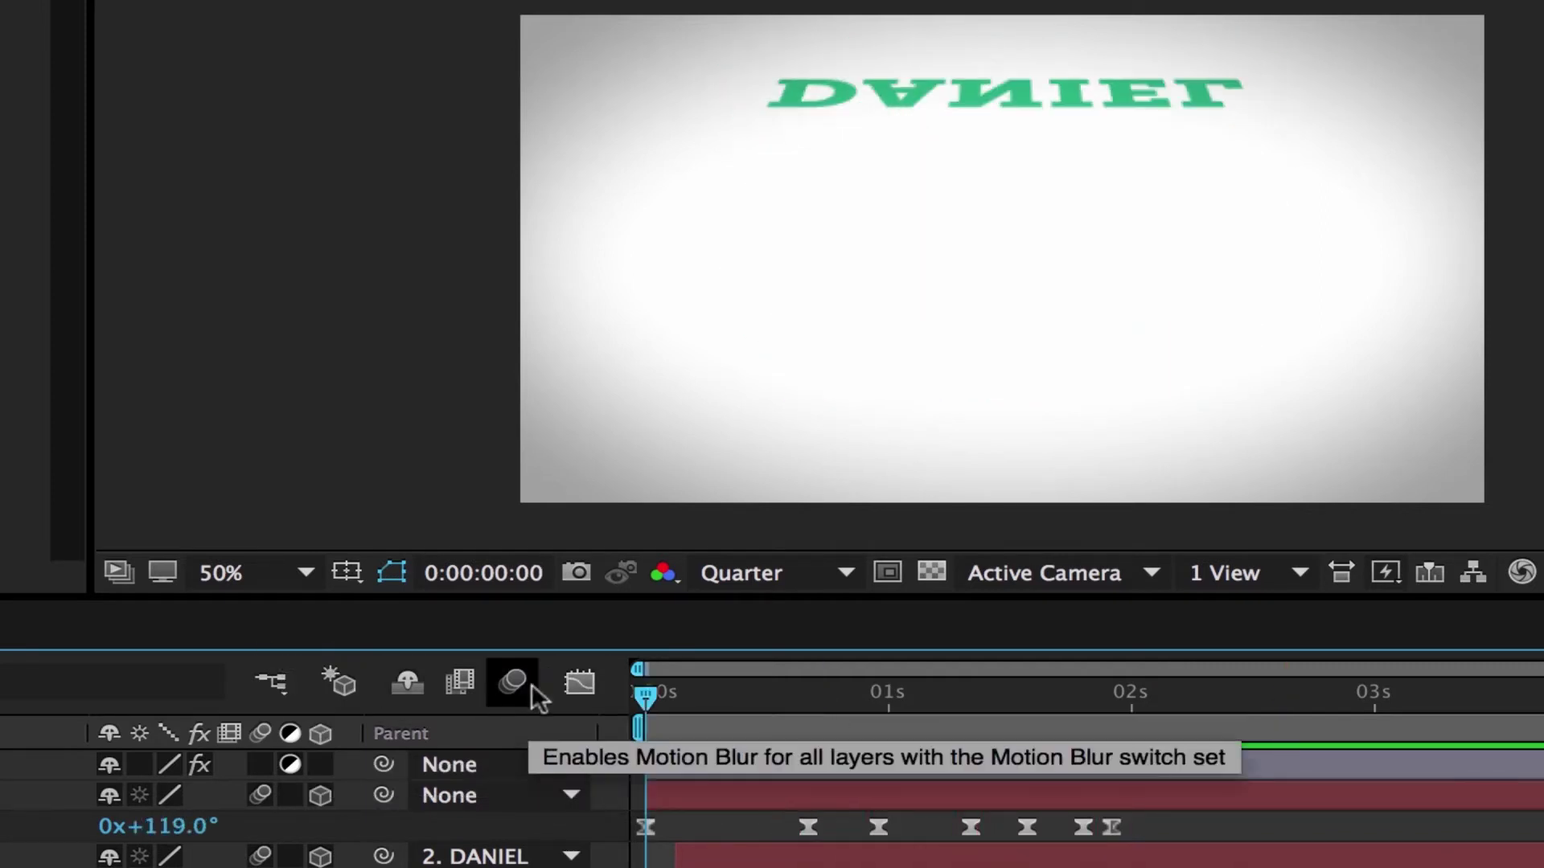
click(511, 683)
key(space)
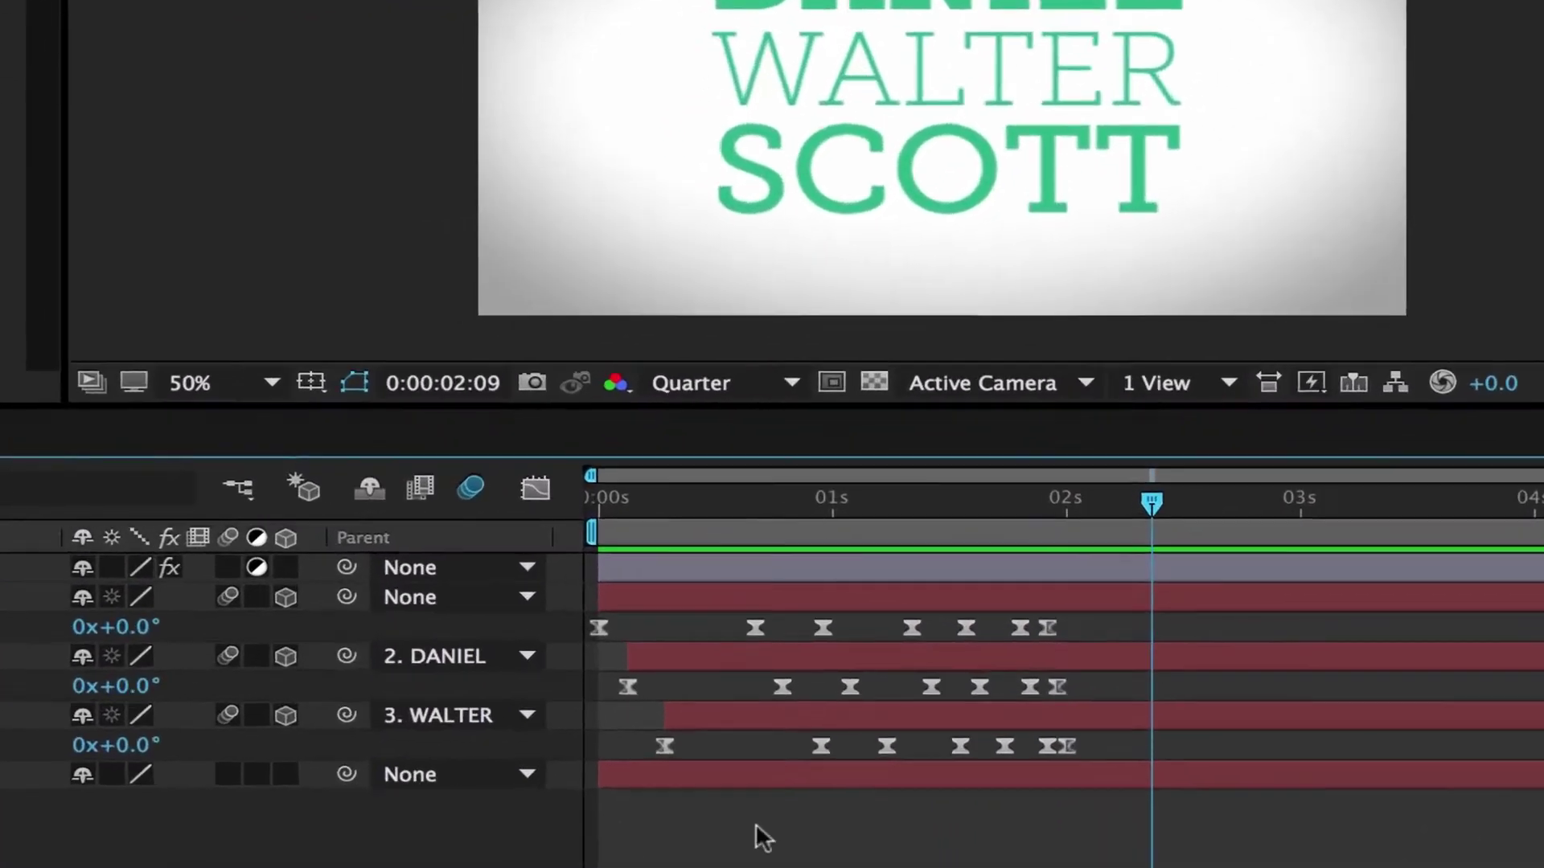
mouse_move(1172, 501)
mouse_down()
mouse_move(854, 534)
mouse_move(929, 546)
mouse_up()
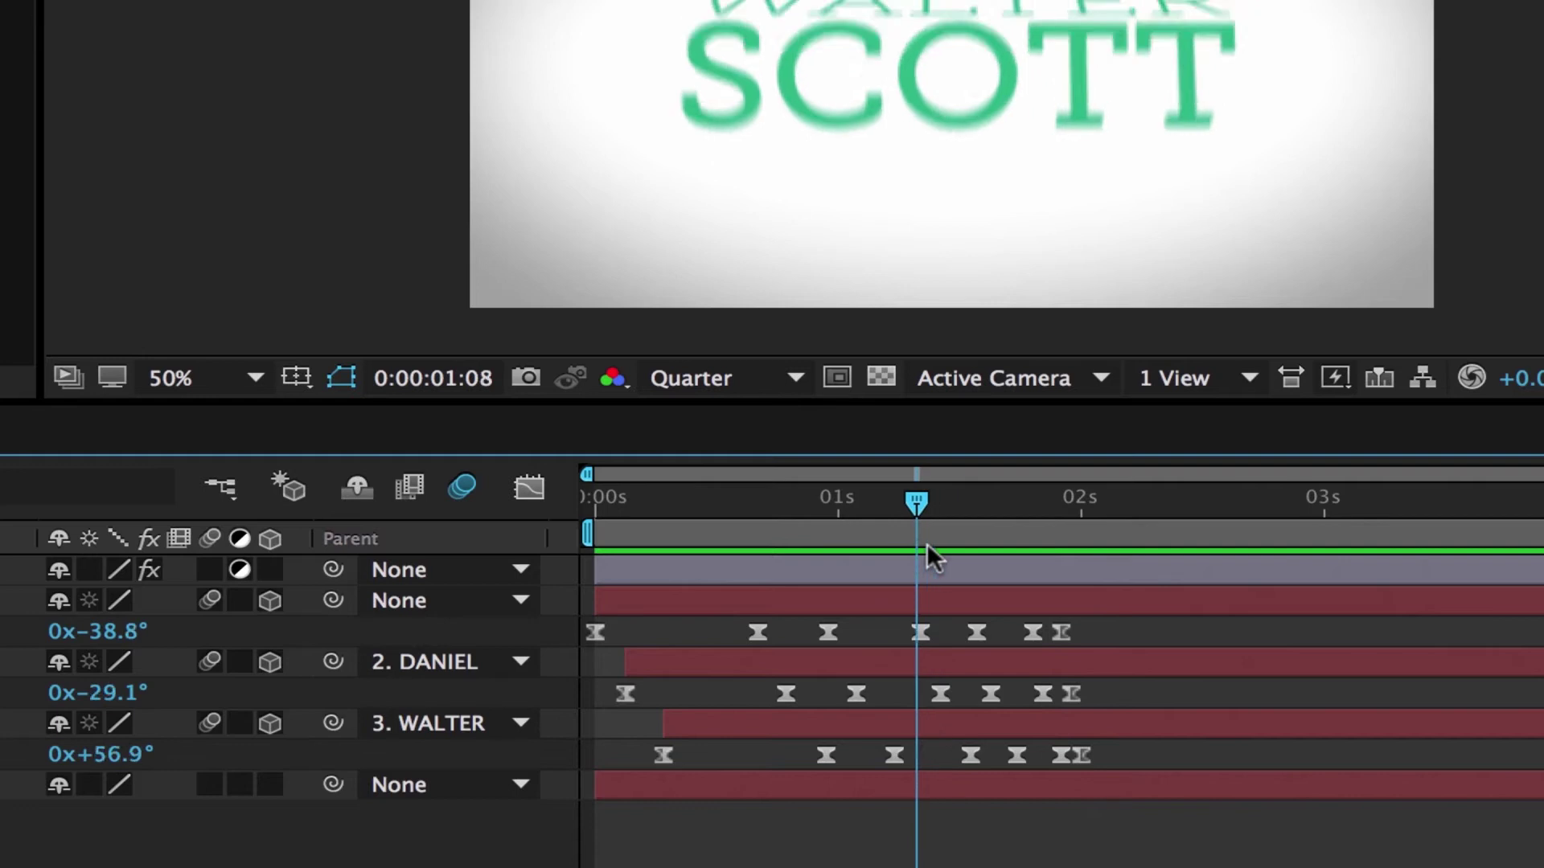
drag(926, 549, 887, 555)
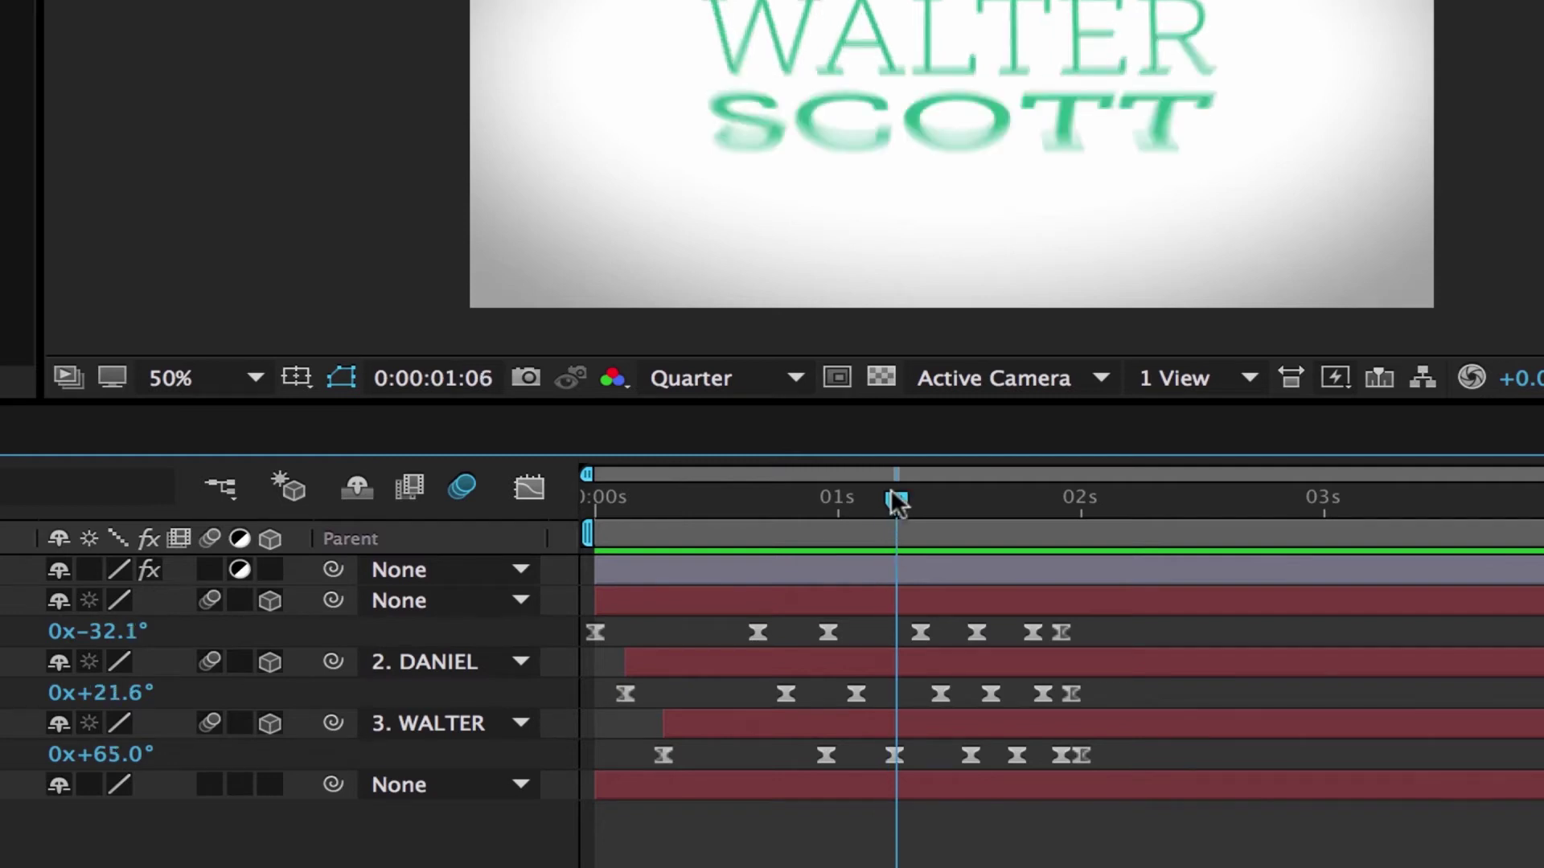
mouse_move(887, 555)
mouse_down()
mouse_move(919, 495)
mouse_move(807, 554)
mouse_move(695, 561)
mouse_move(602, 531)
mouse_move(662, 534)
mouse_up()
click(973, 502)
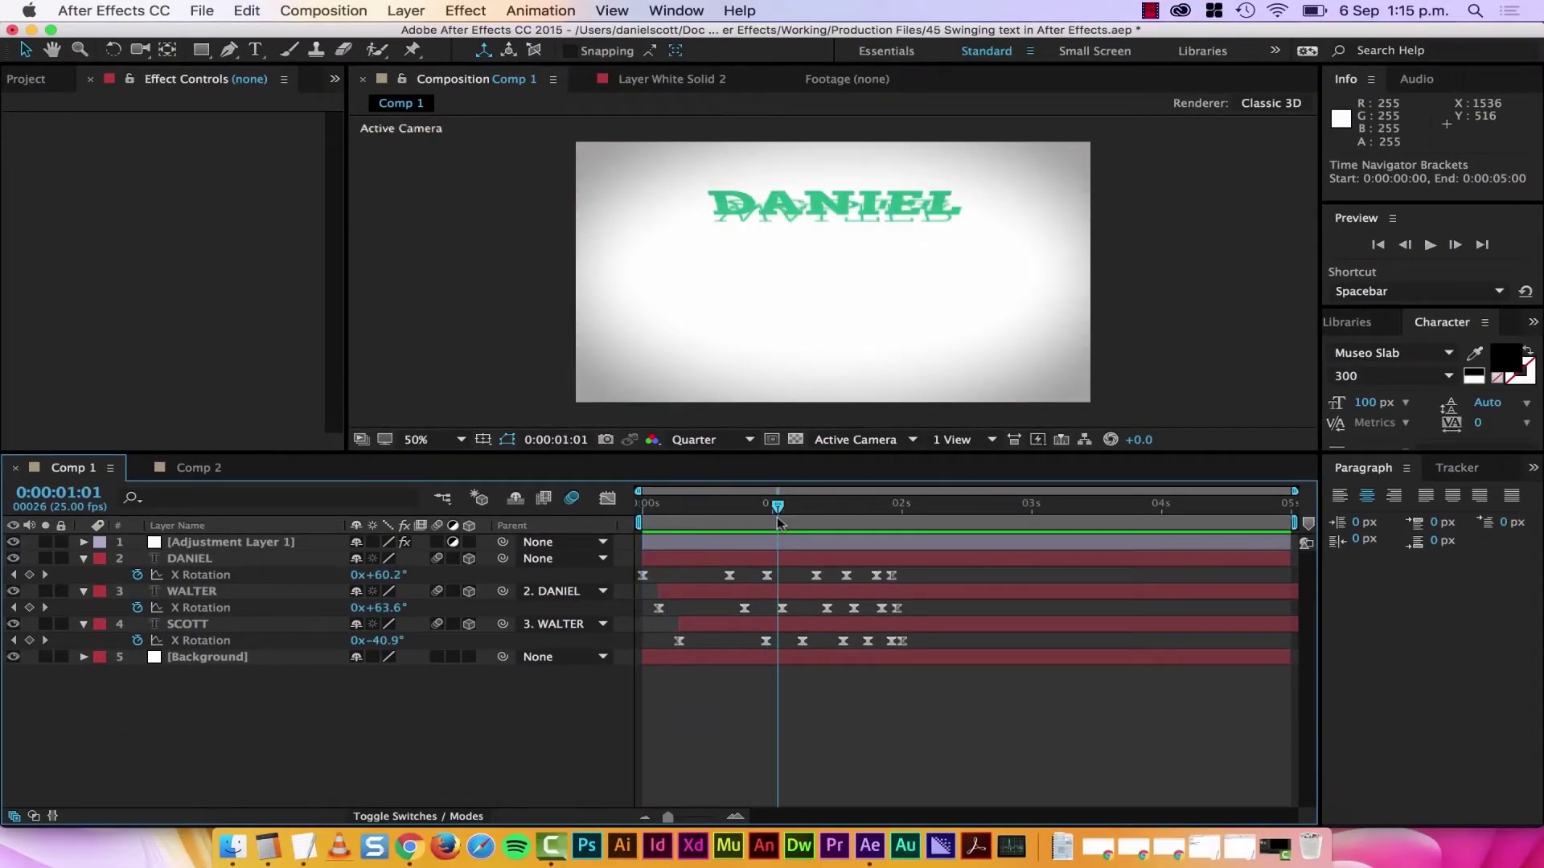
Scrub to frame 17 and use semicolon to toggle timeline zoom between frames and five seconds
drag(664, 506, 731, 507)
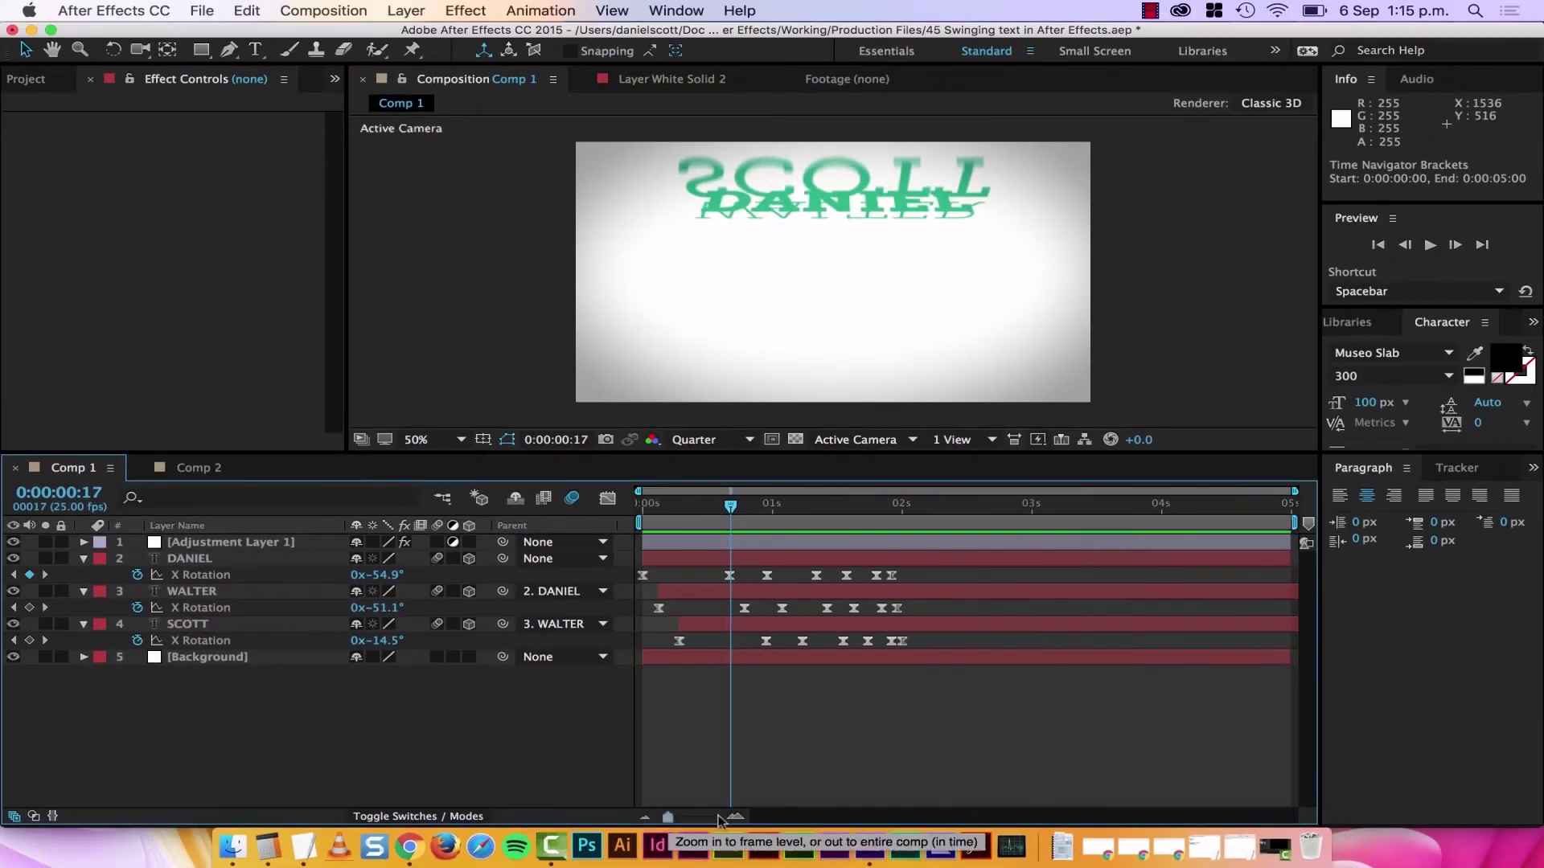
drag(667, 817, 706, 818)
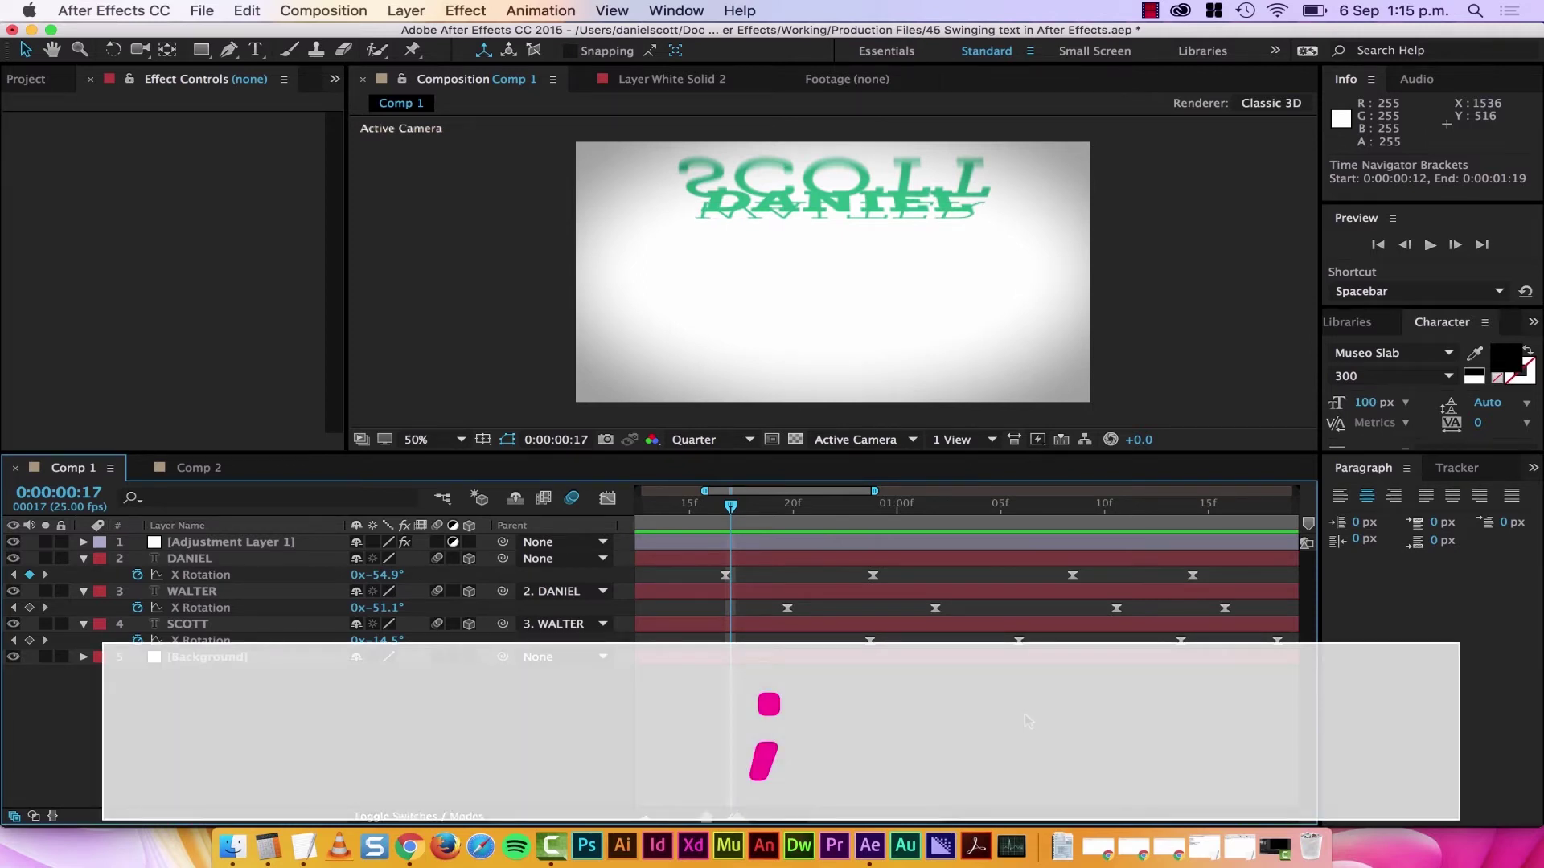
key(semicolon)
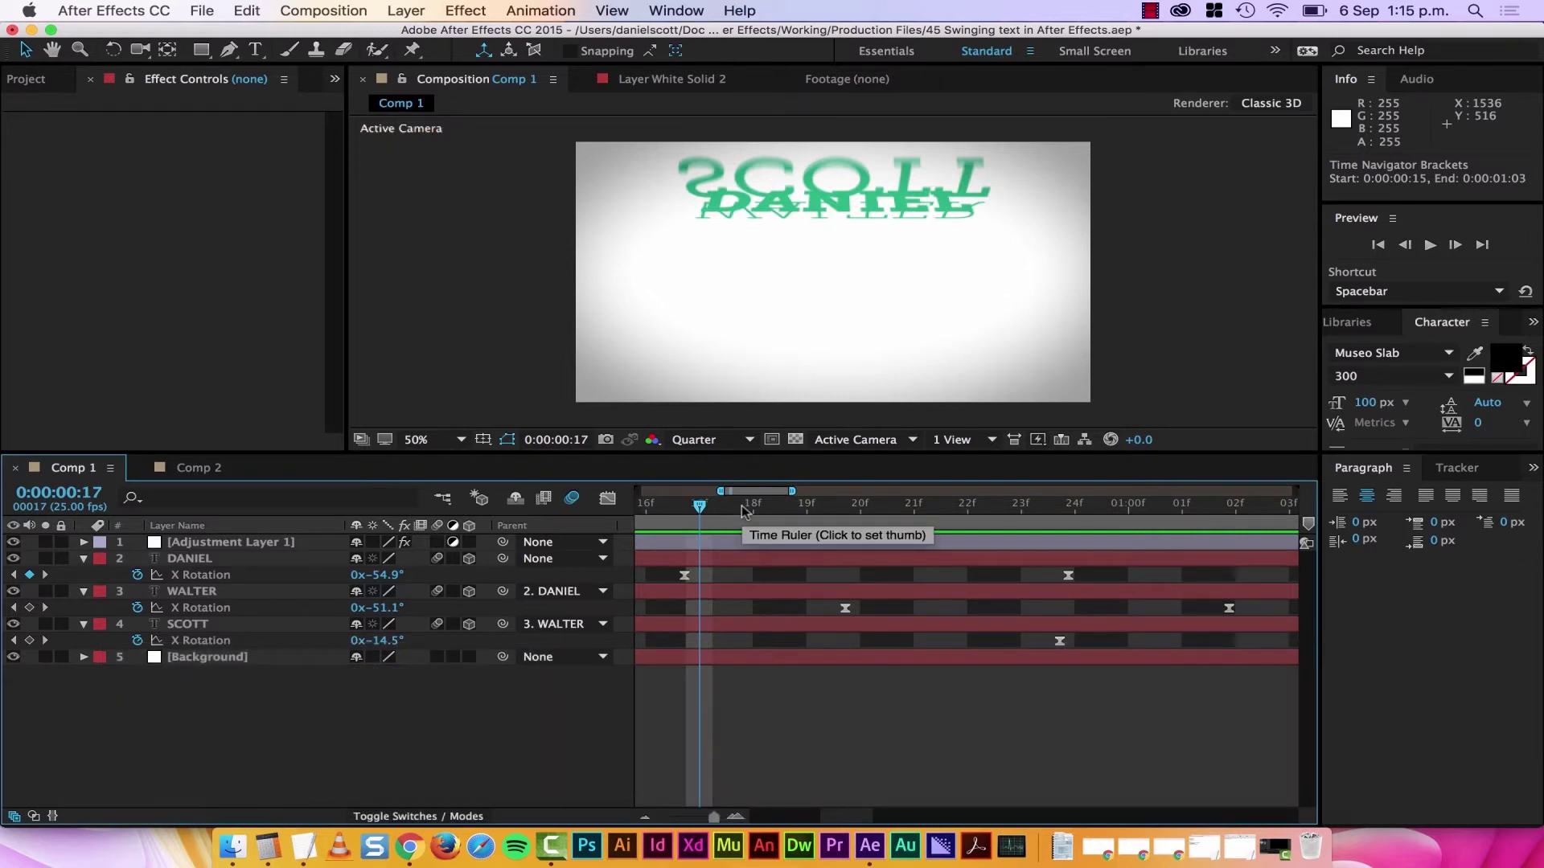
key(semicolon)
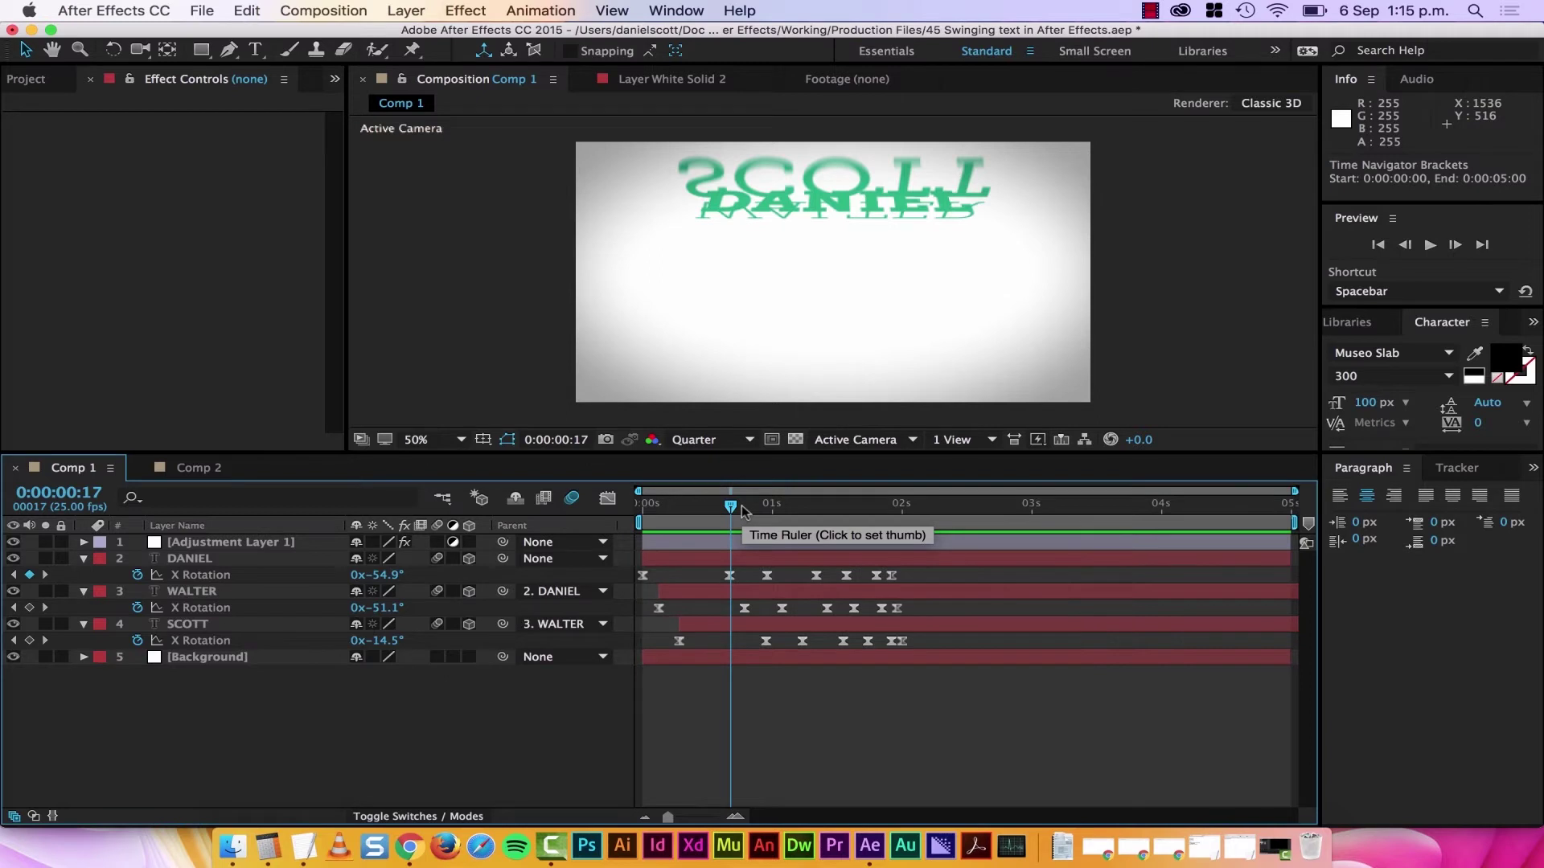
key(semicolon)
key(semicolon)
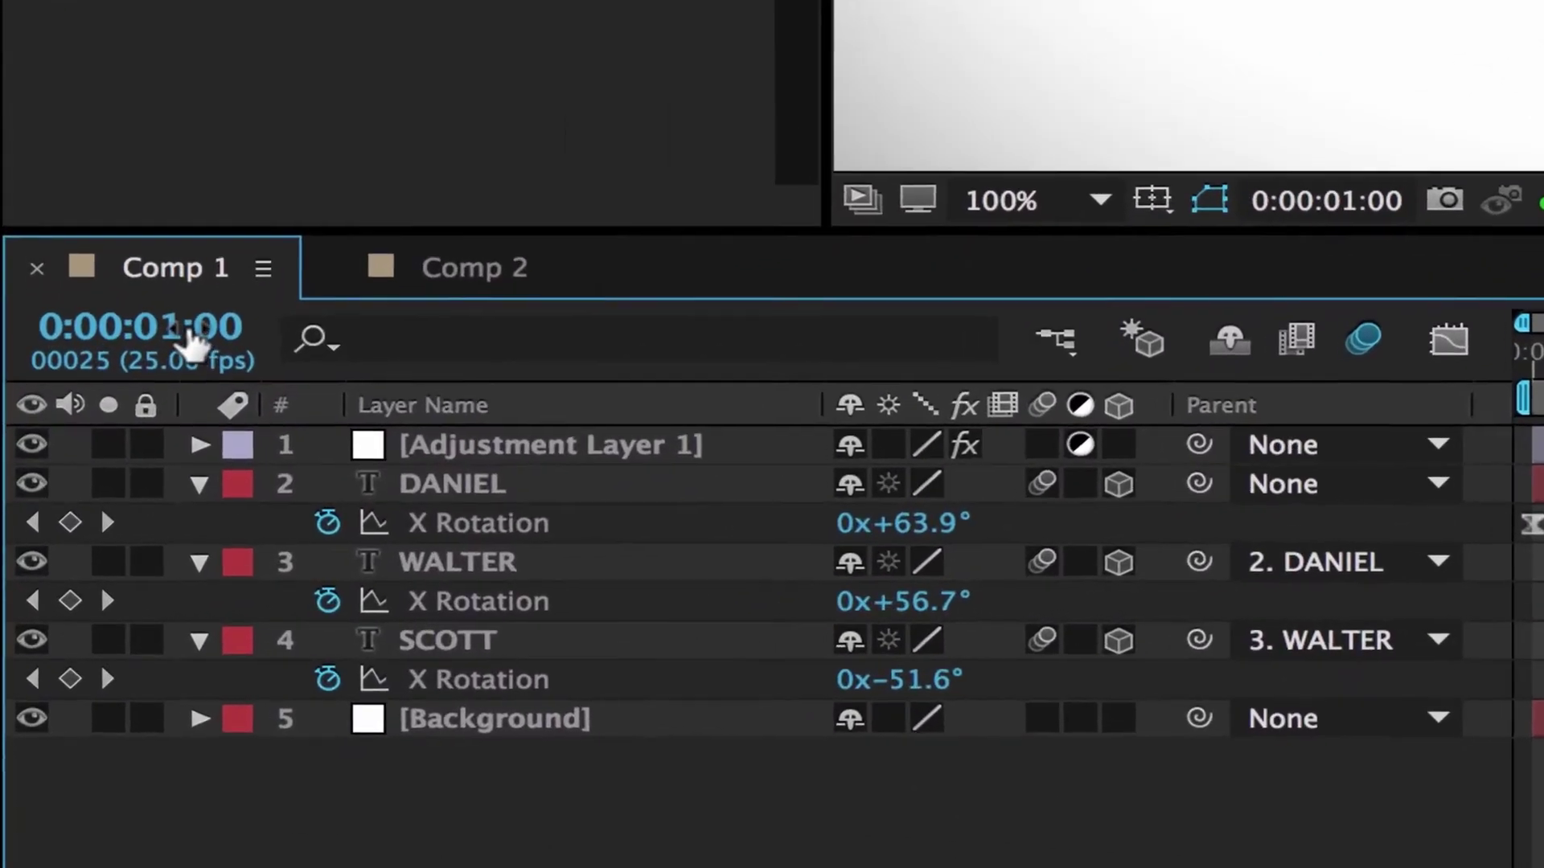
Edit the current-time display to jump to 0:00:02:10
click(187, 341)
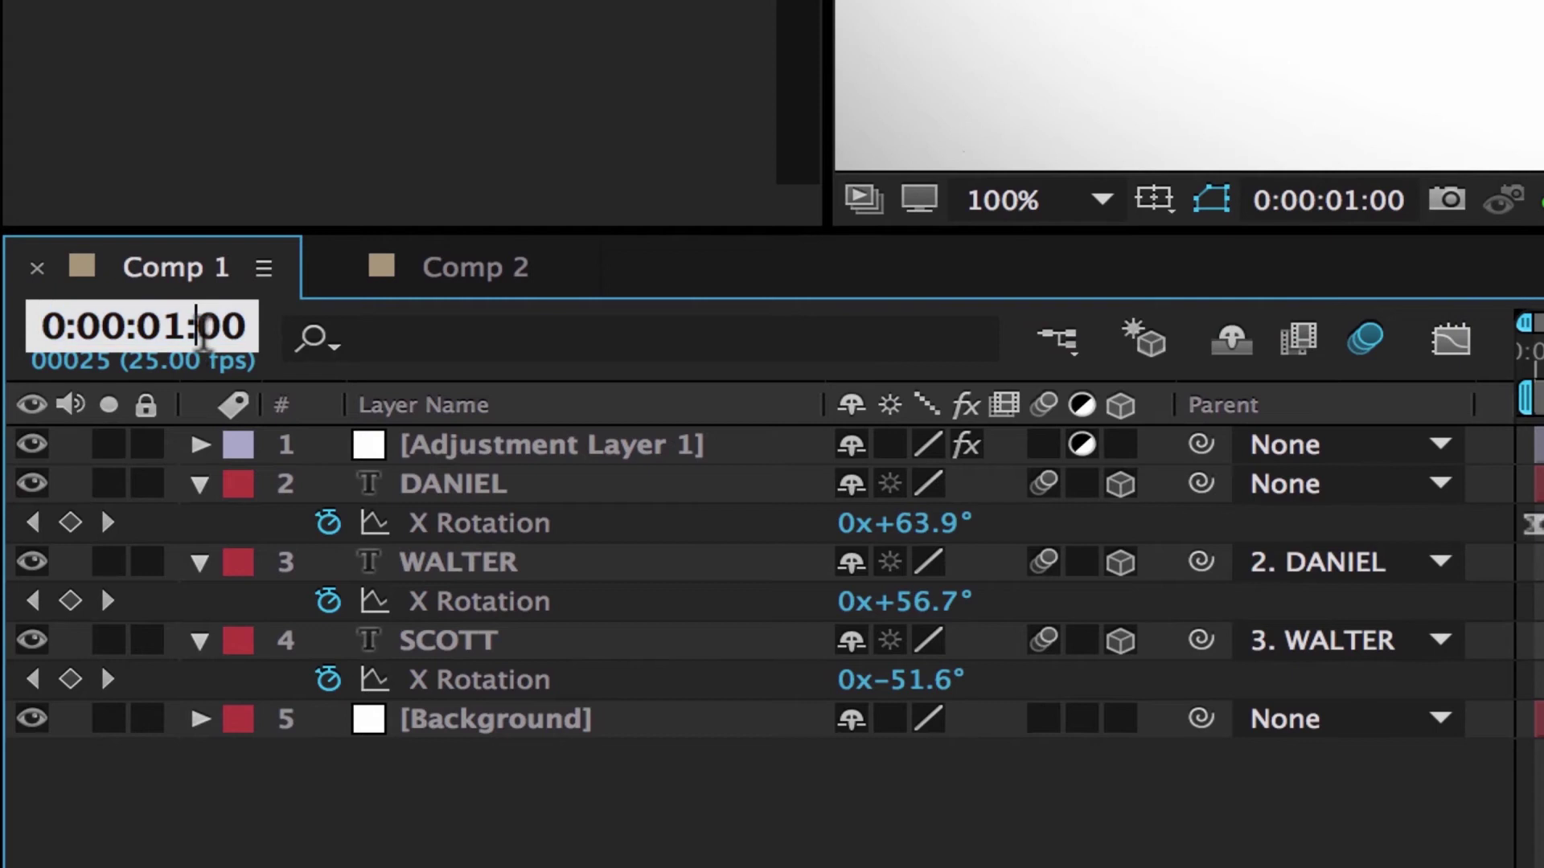
key(Left)
key(Left)
key(BackSpace)
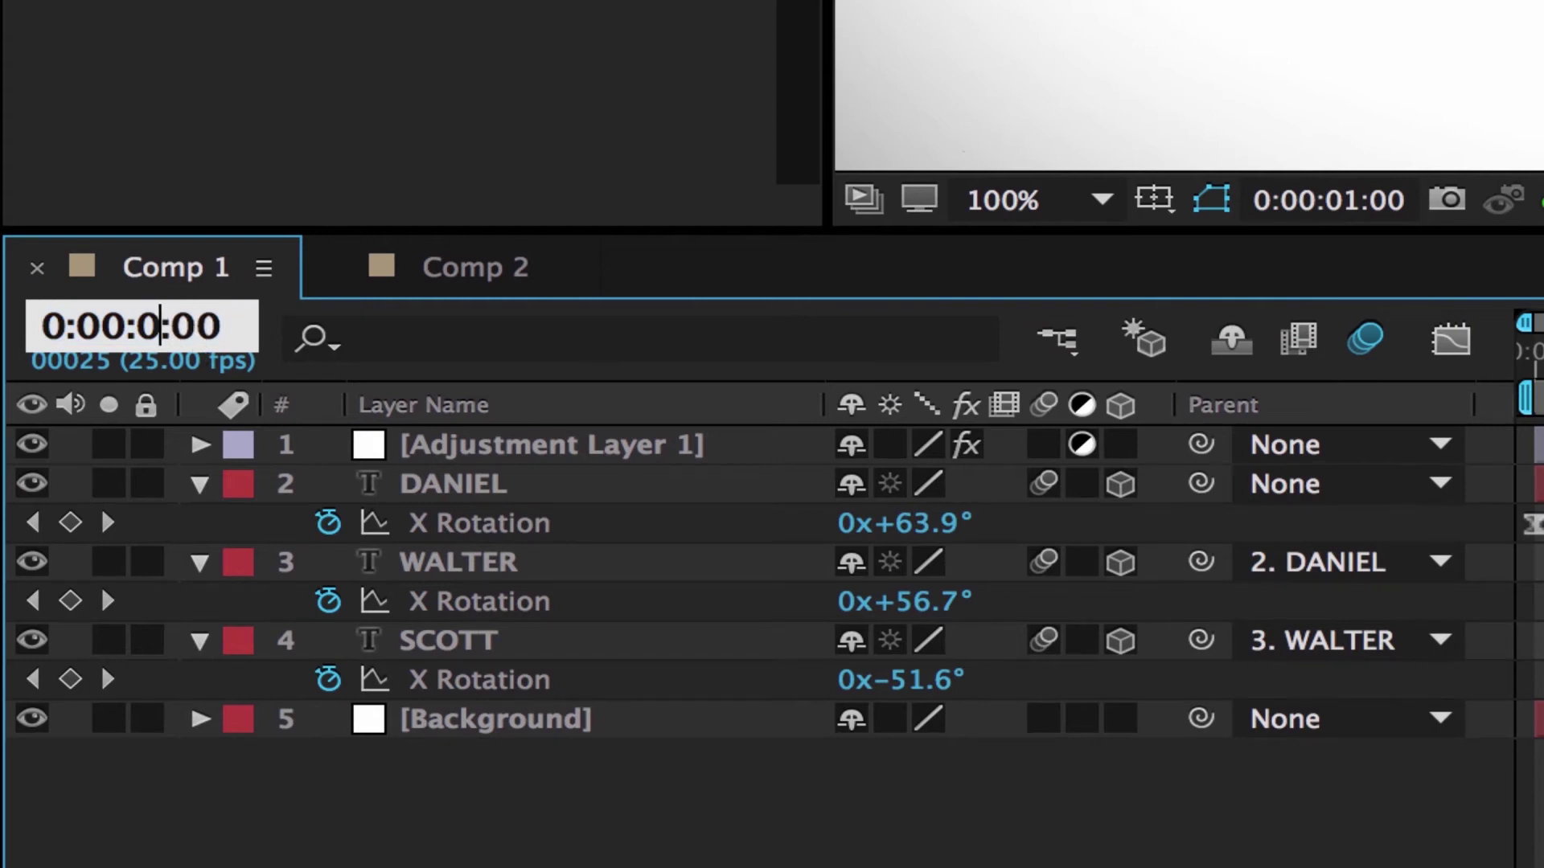
text(2)
key(Right)
key(Right)
key(BackSpace)
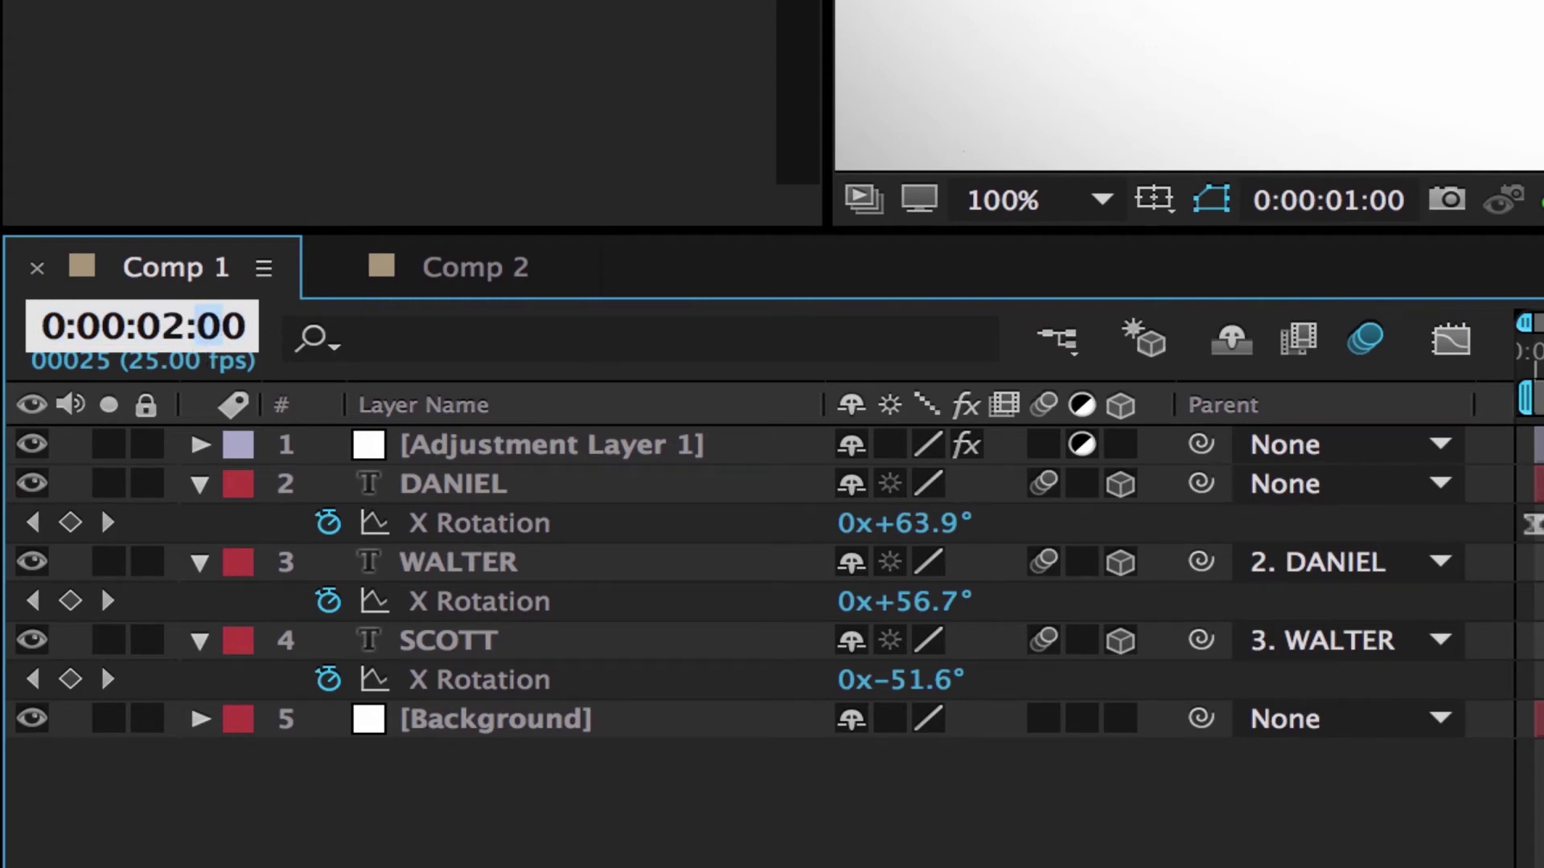
text(1)
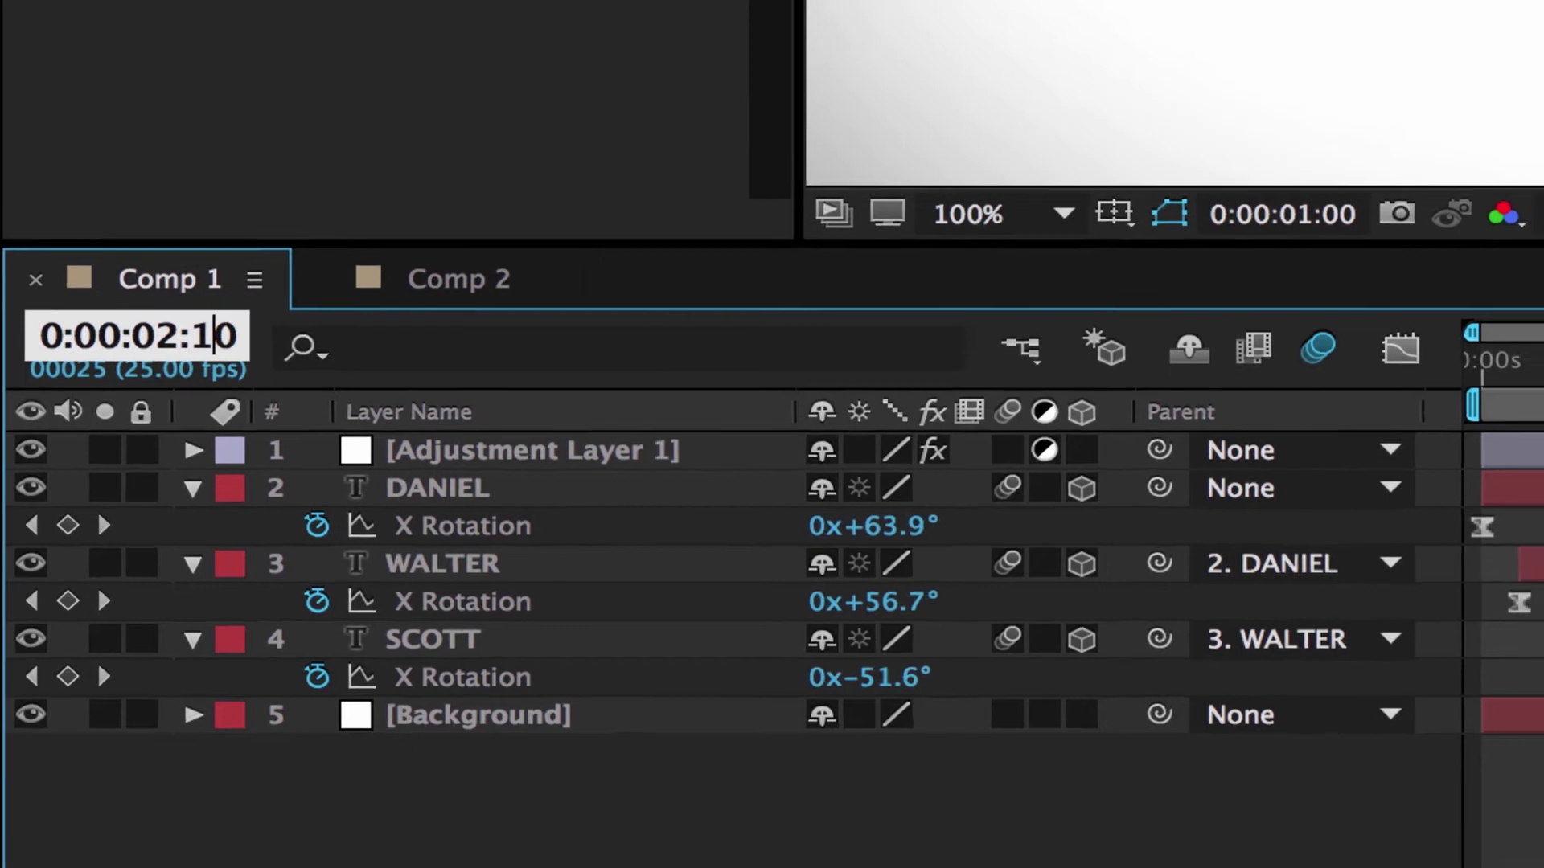
key(Return)
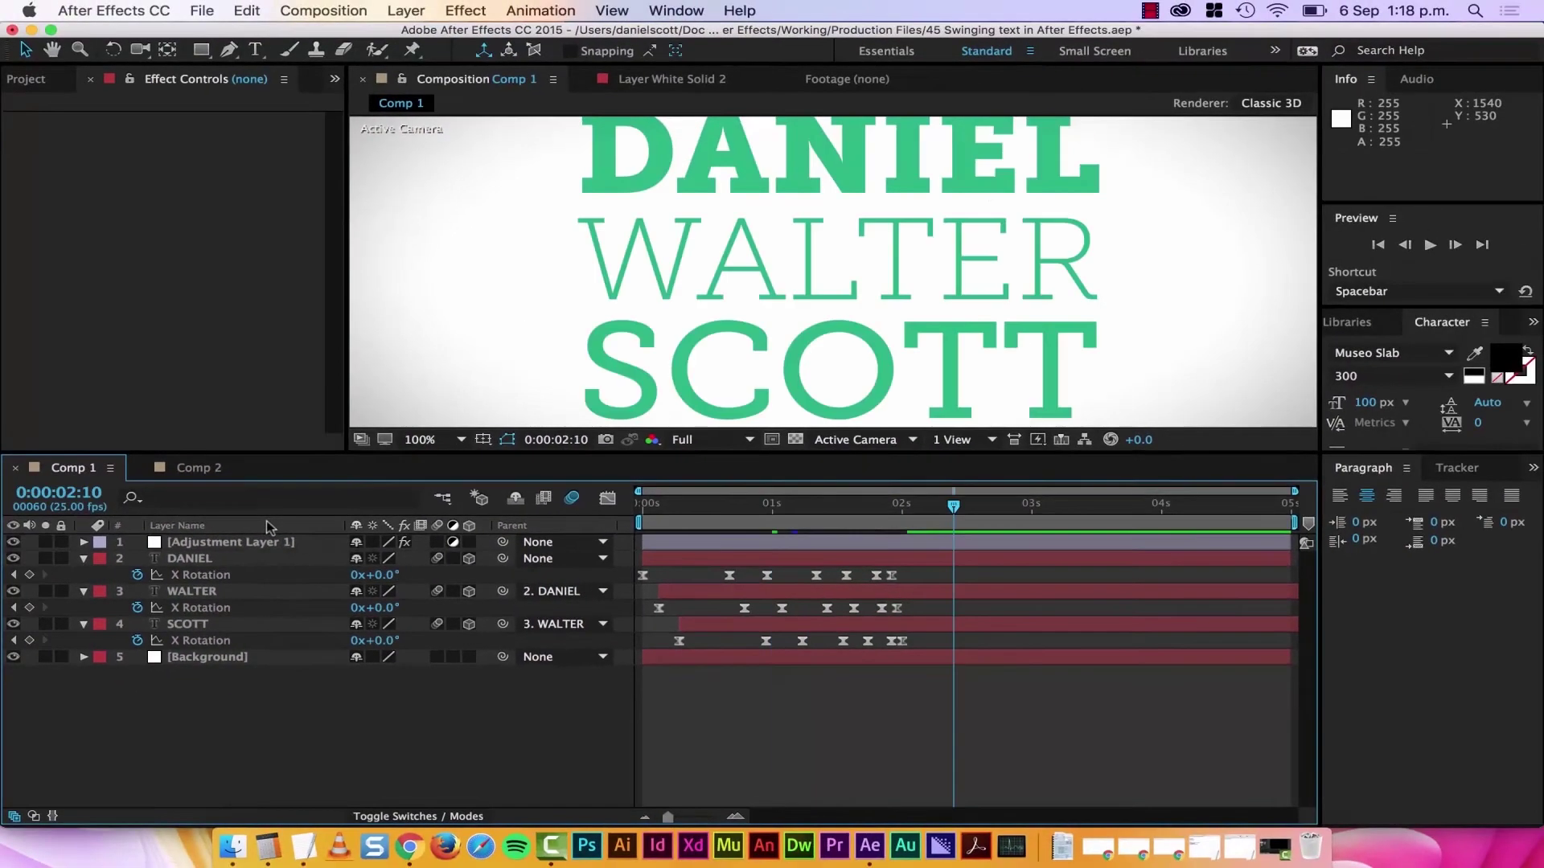
Jump to four seconds, then frame 15, then back to 0:00:02:10
click(89, 503)
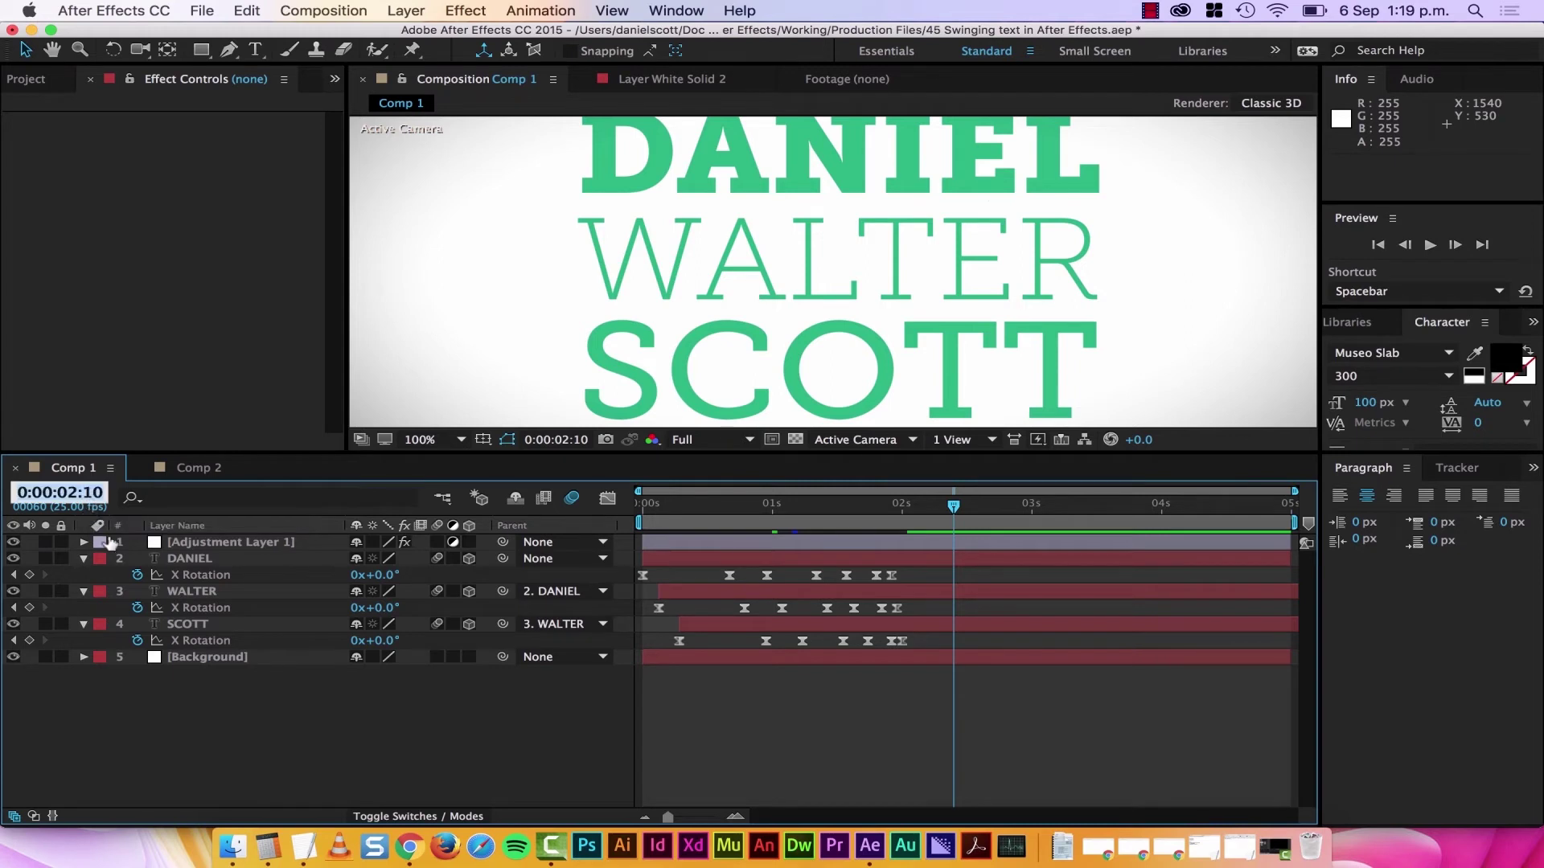
text(400)
key(Return)
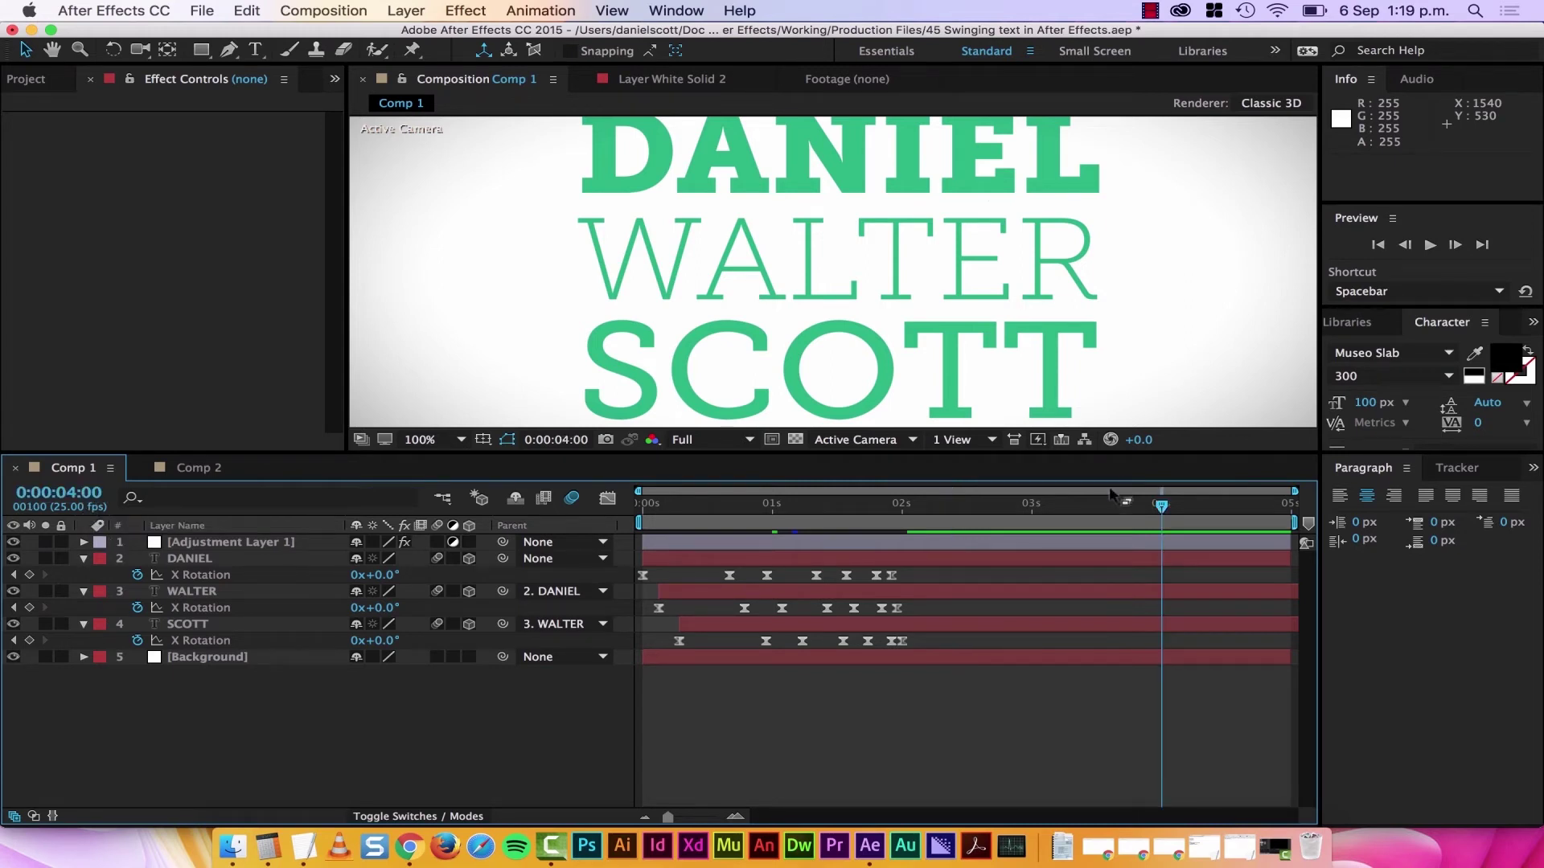
click(92, 502)
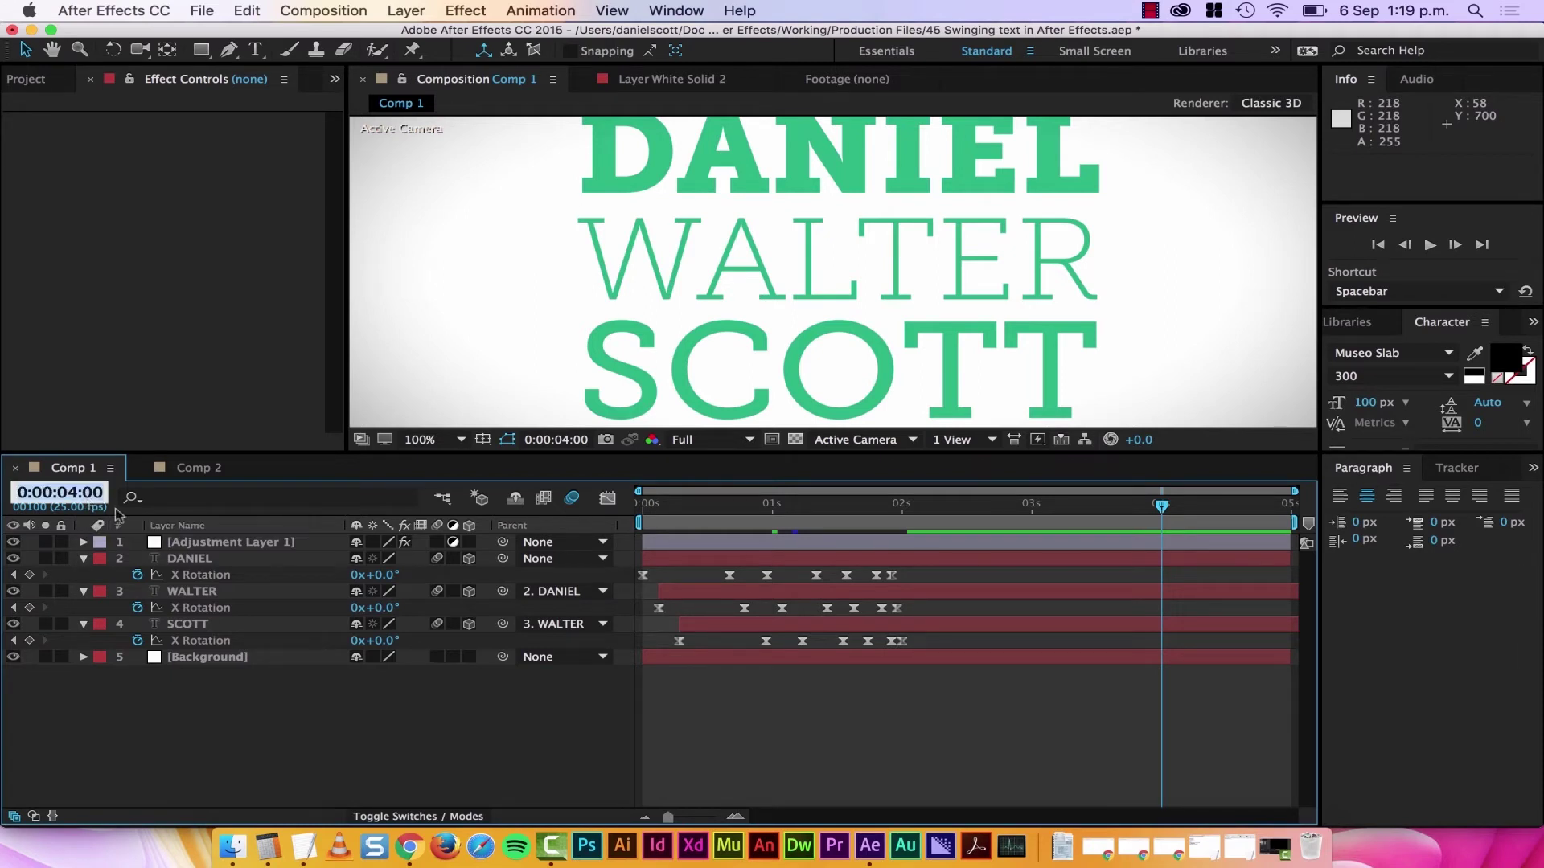
text(15)
key(Return)
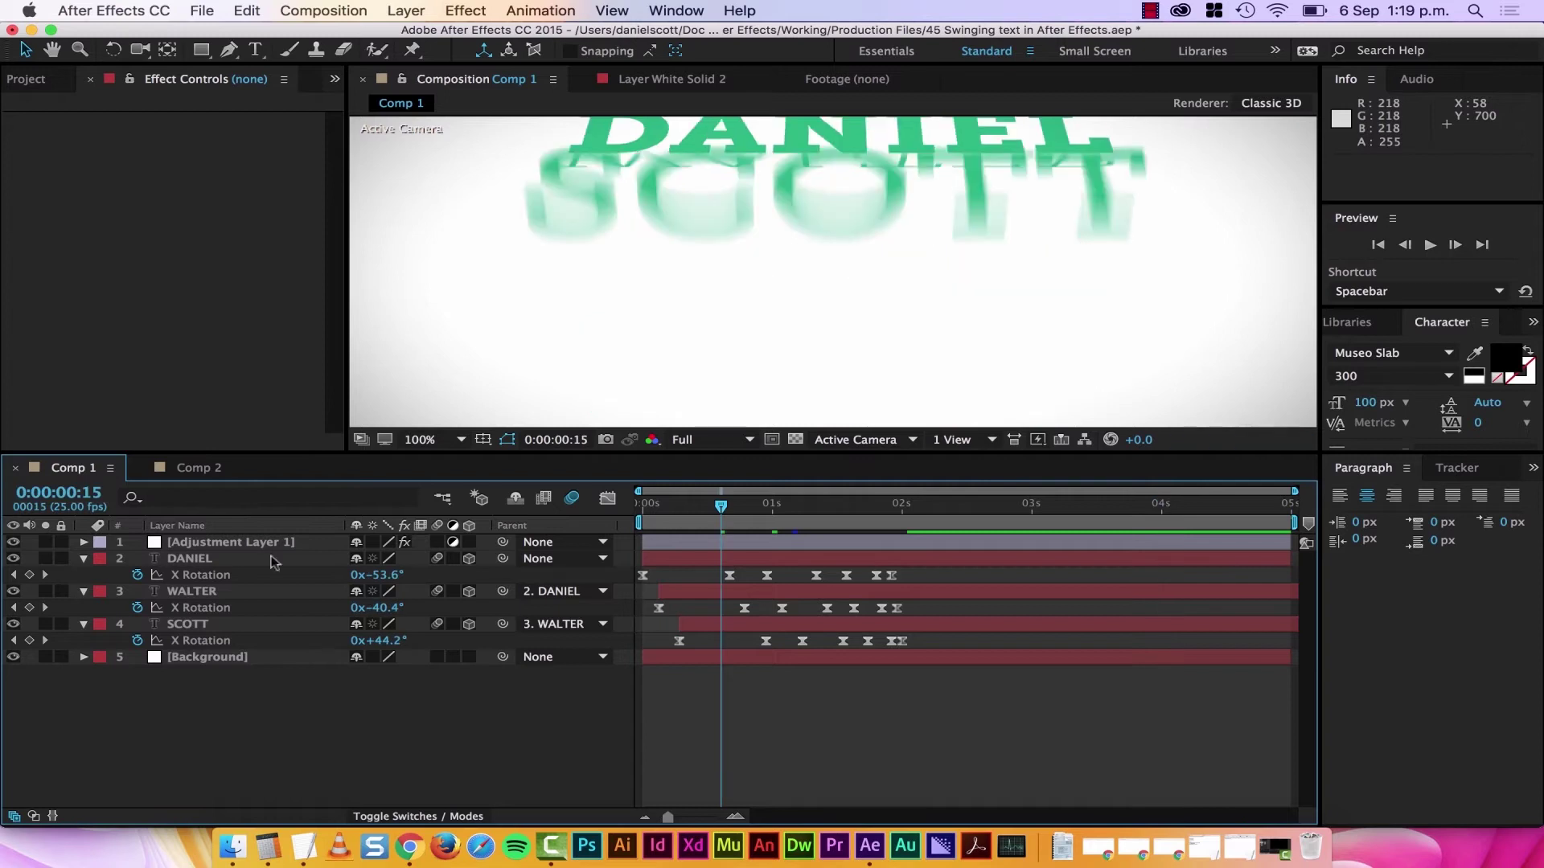
click(93, 500)
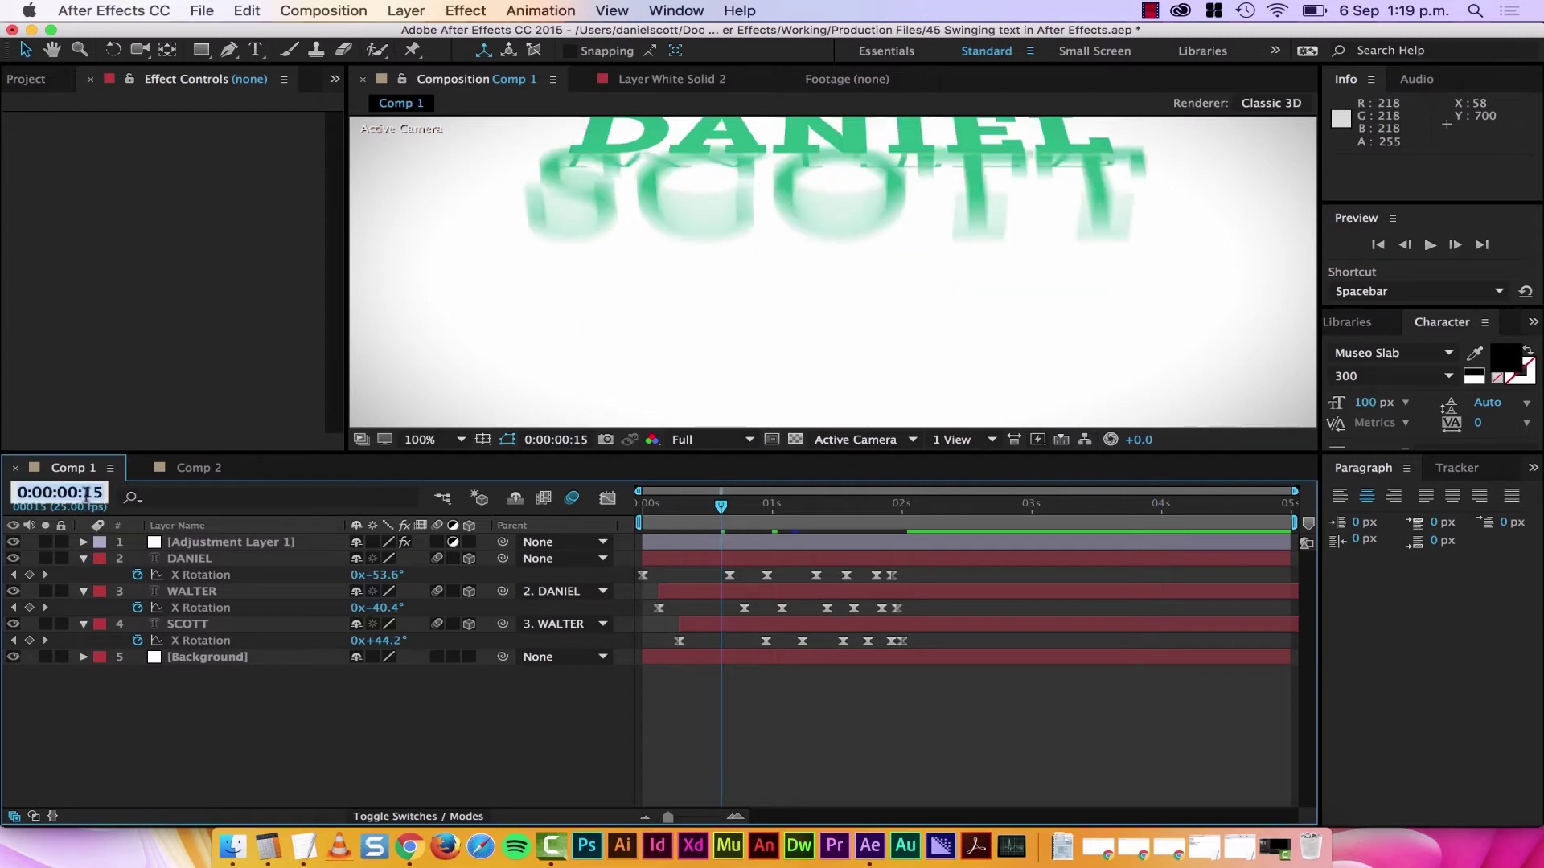
text(210)
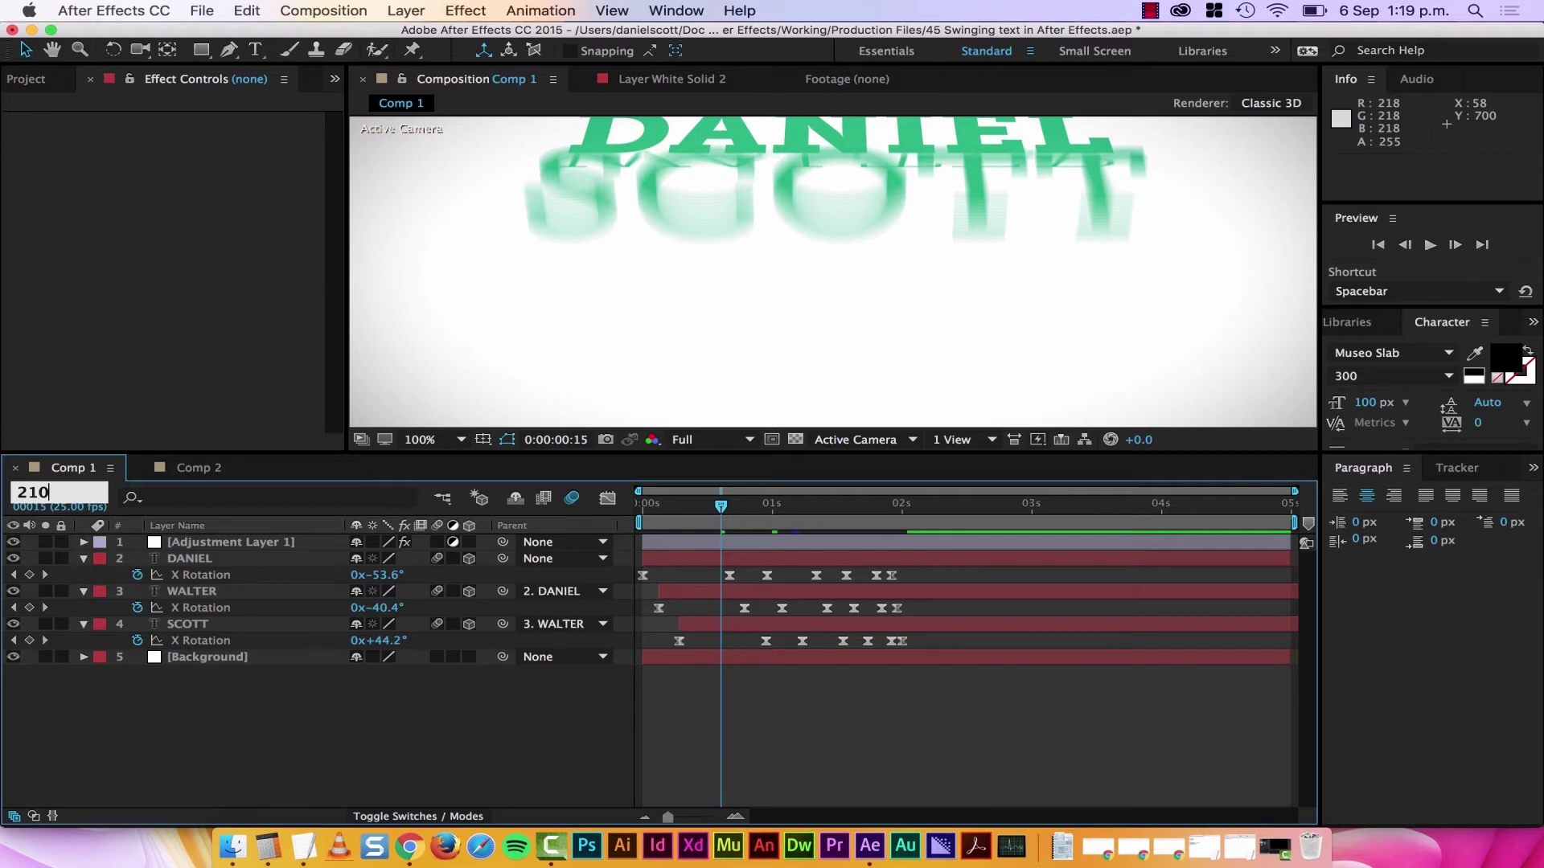
key(Return)
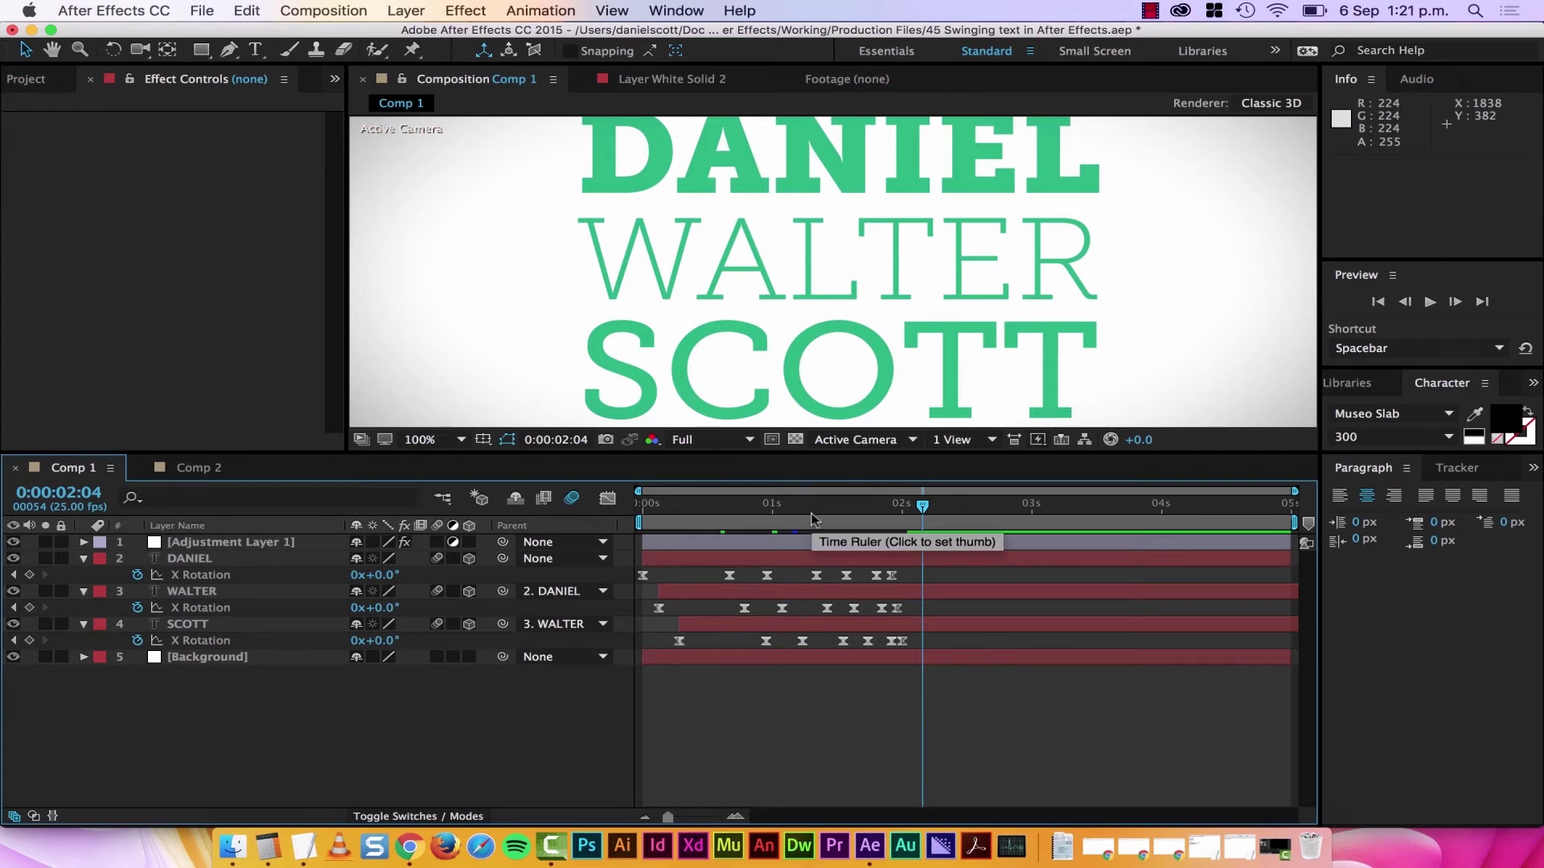
Set the Composition panel resolution to Quarter and scrub back to around frame 24
click(742, 457)
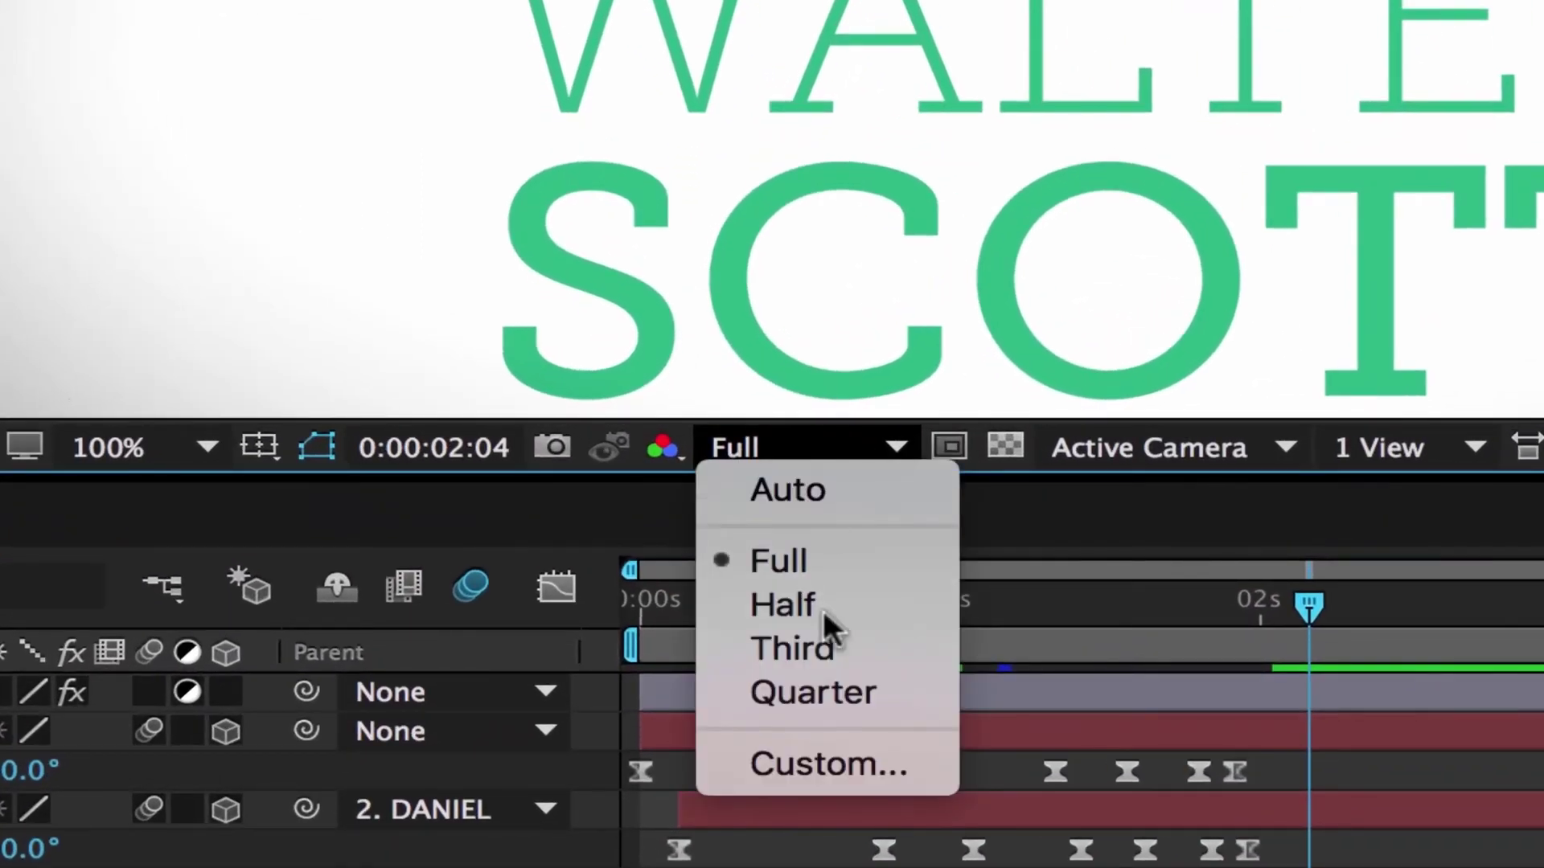
click(817, 682)
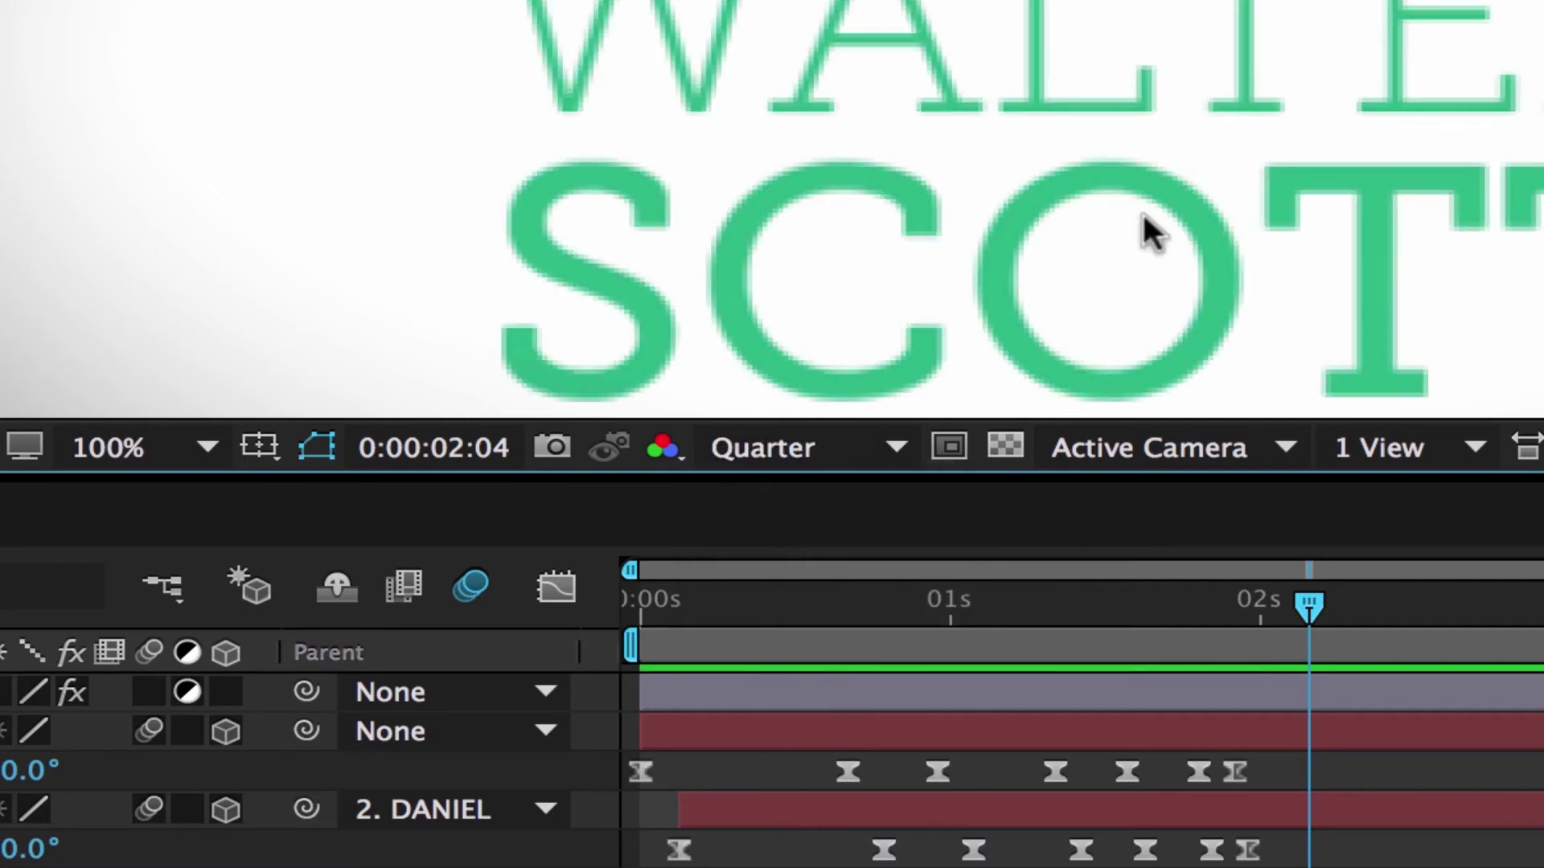
mouse_move(661, 604)
mouse_down()
mouse_move(937, 603)
mouse_move(1089, 649)
mouse_up()
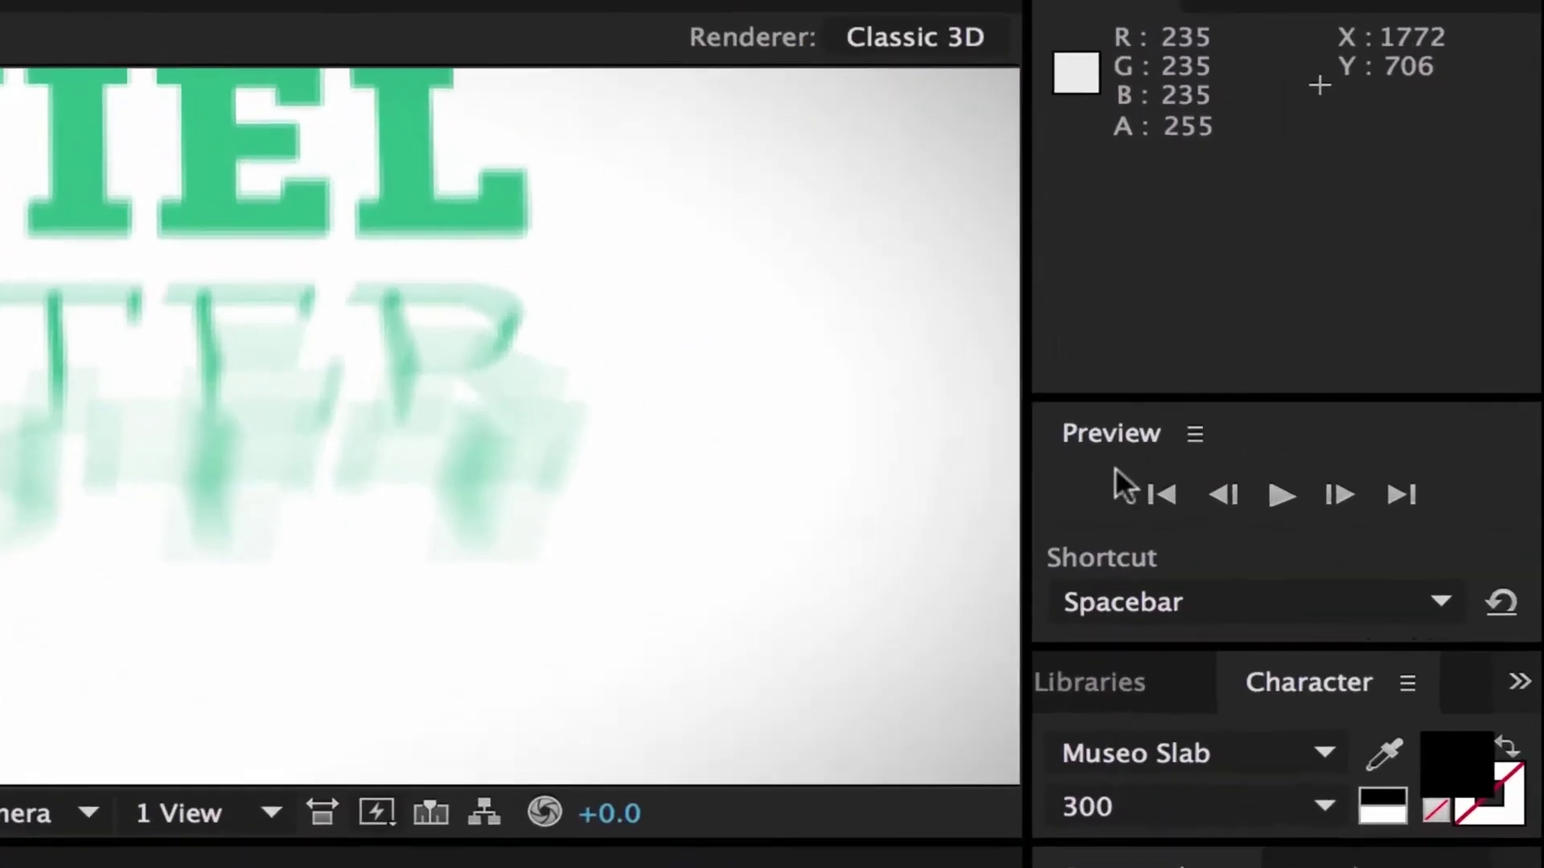
Dock the Preview panel as its own column, set Skip to 1, and preview the names
drag(1312, 315, 918, 256)
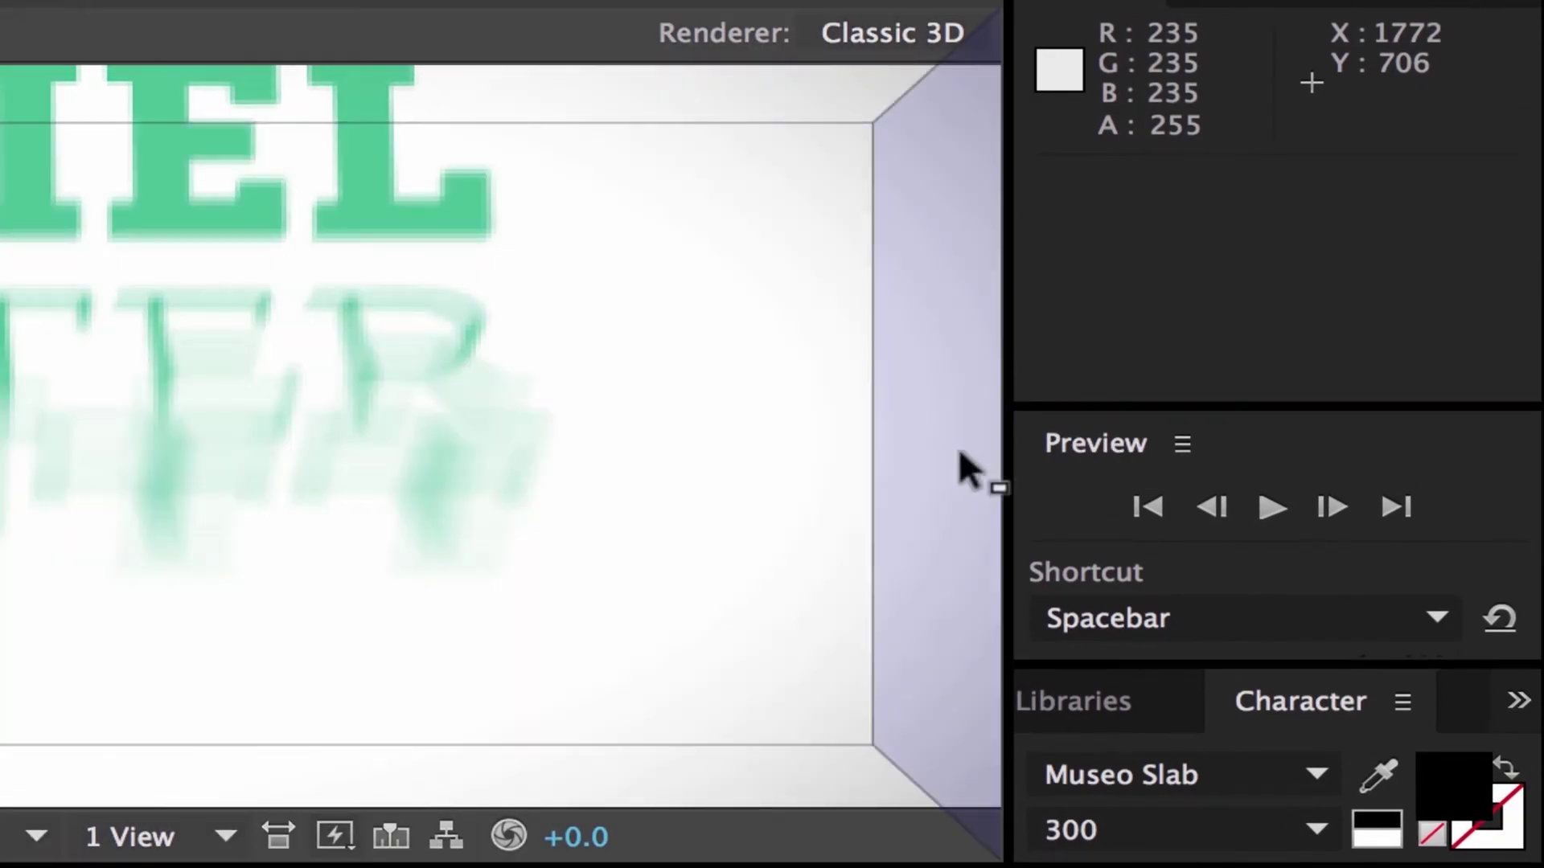
drag(364, 349, 962, 467)
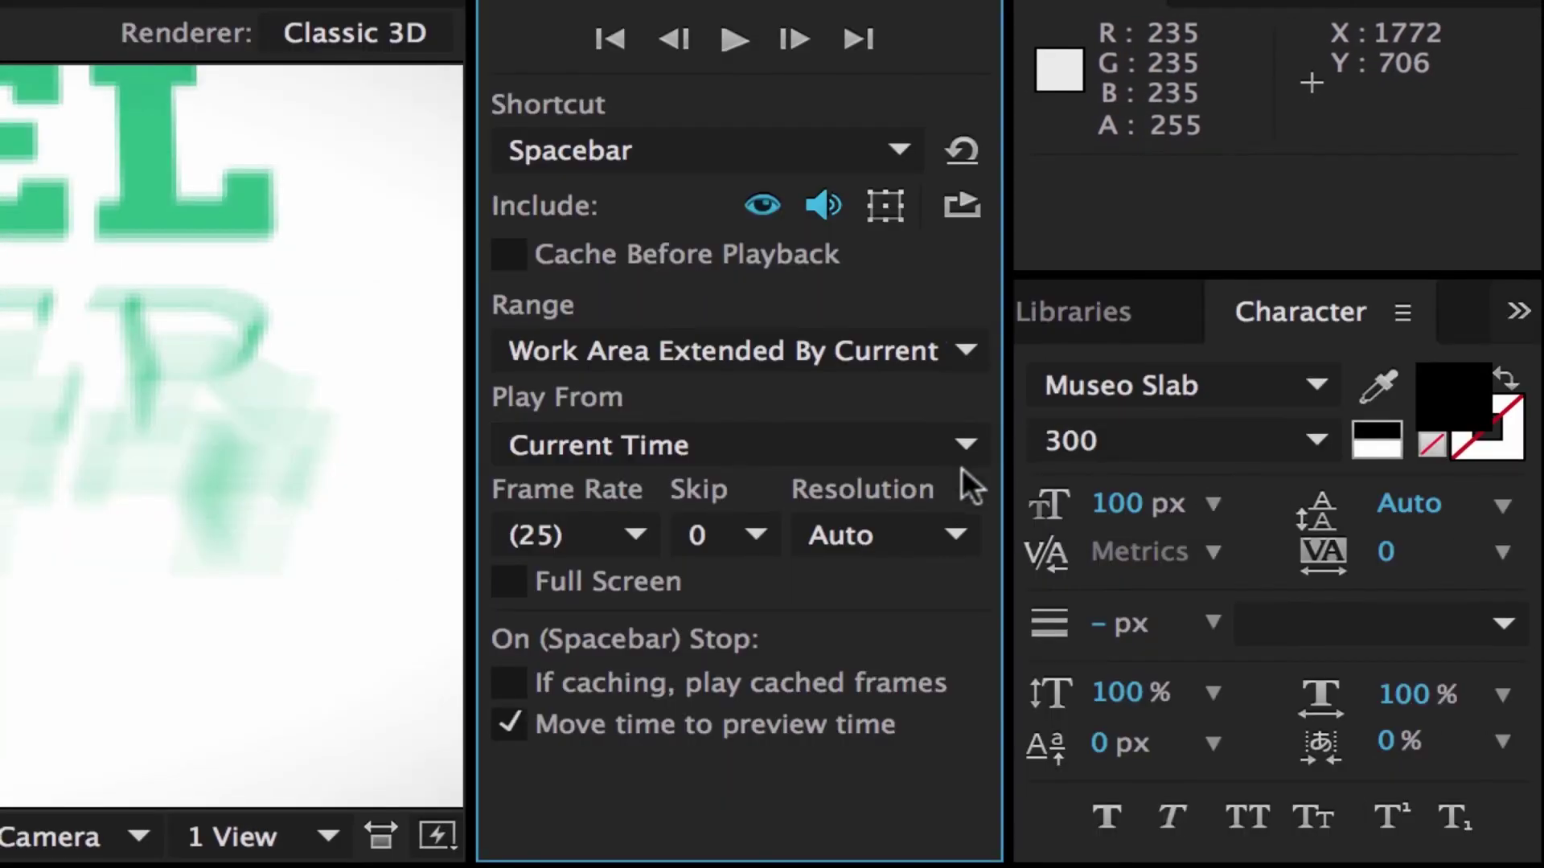
click(734, 533)
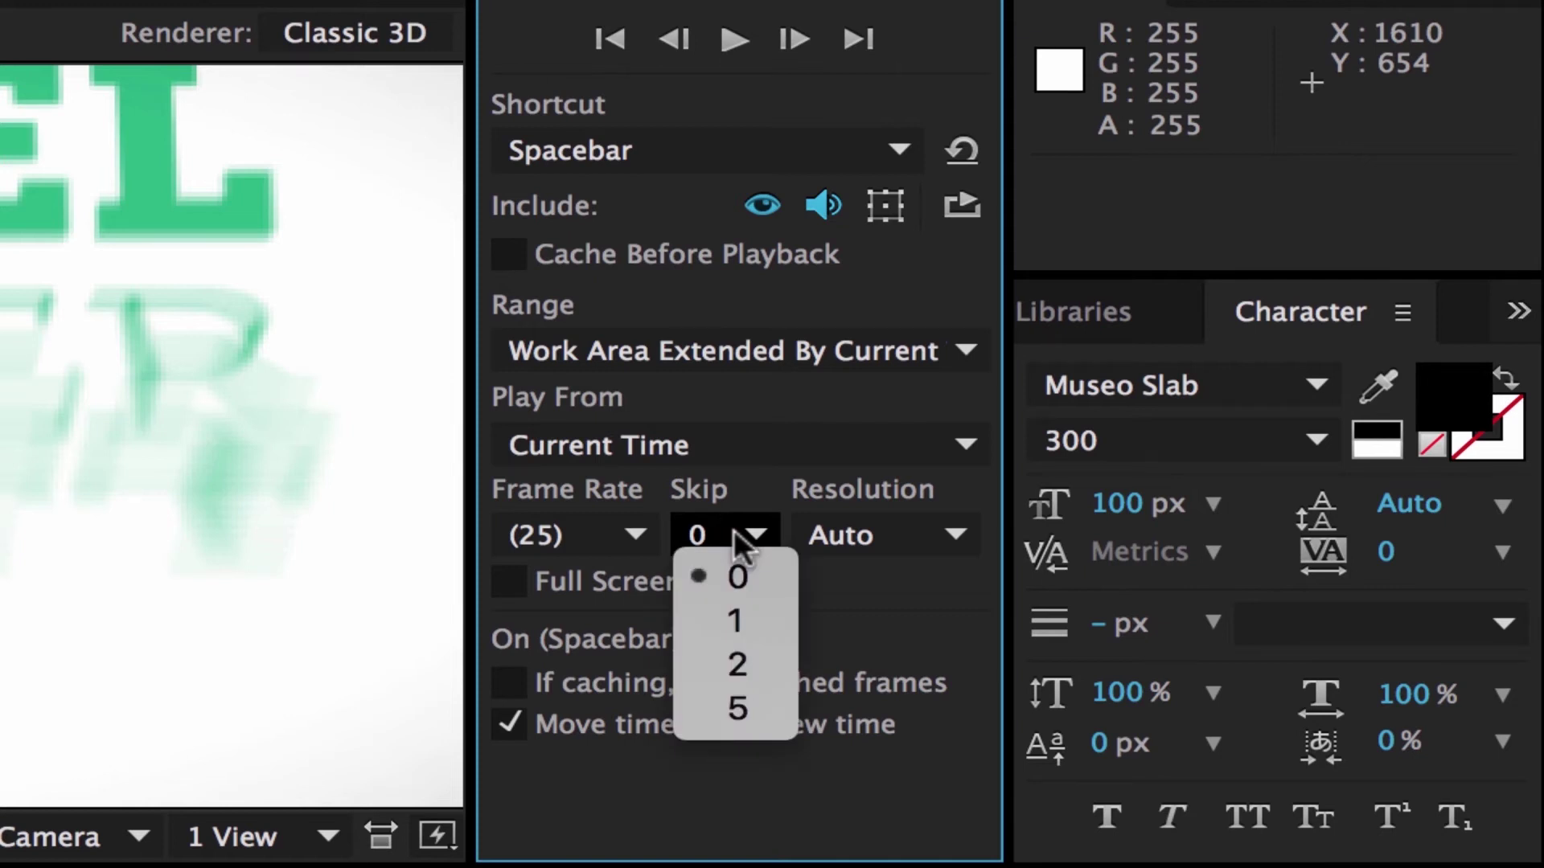
click(739, 624)
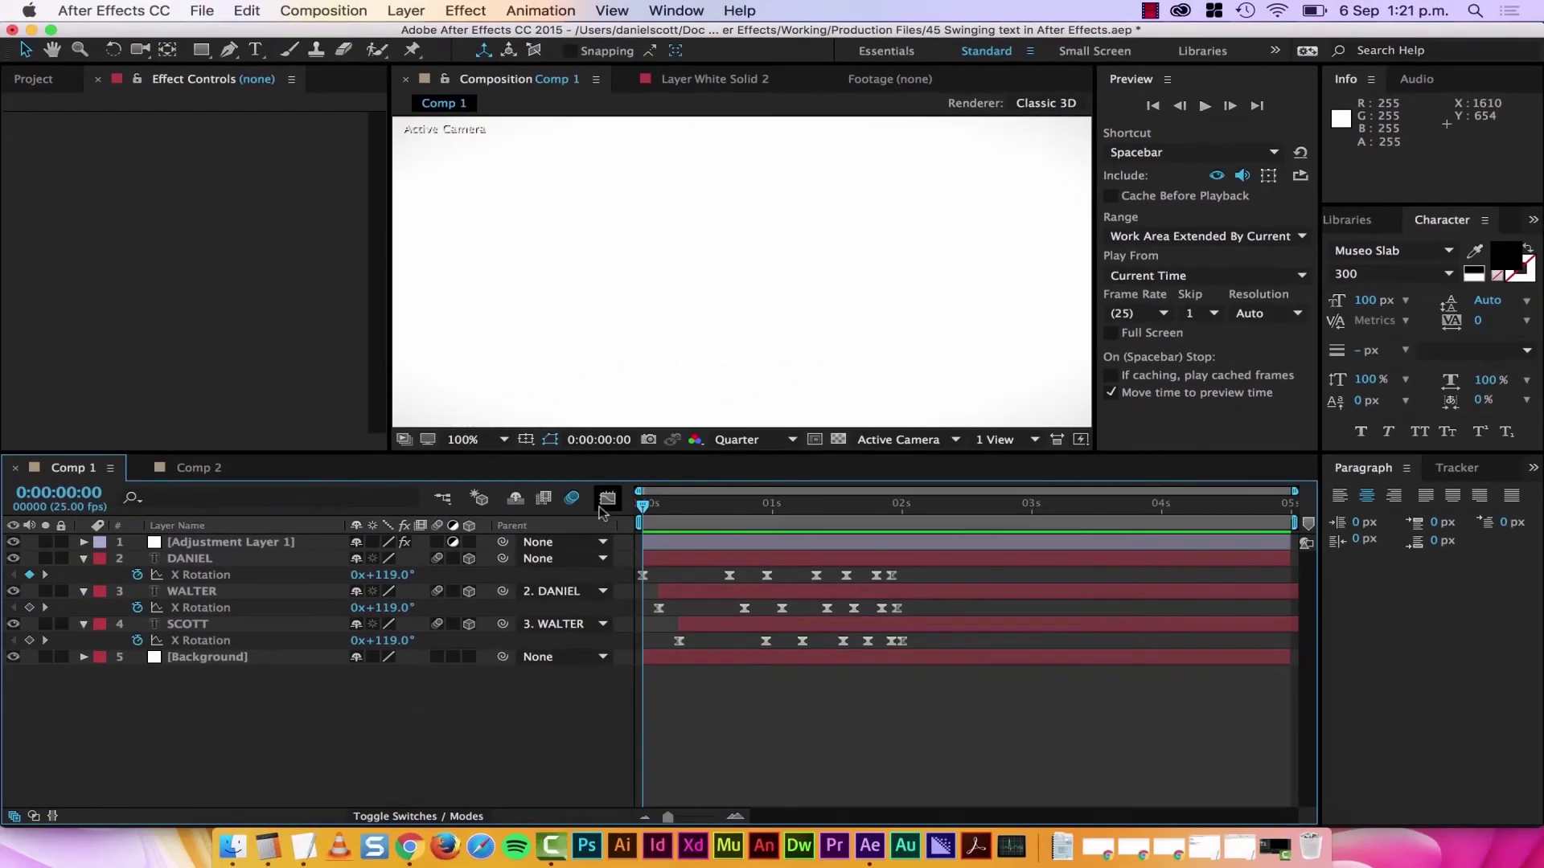
key(space)
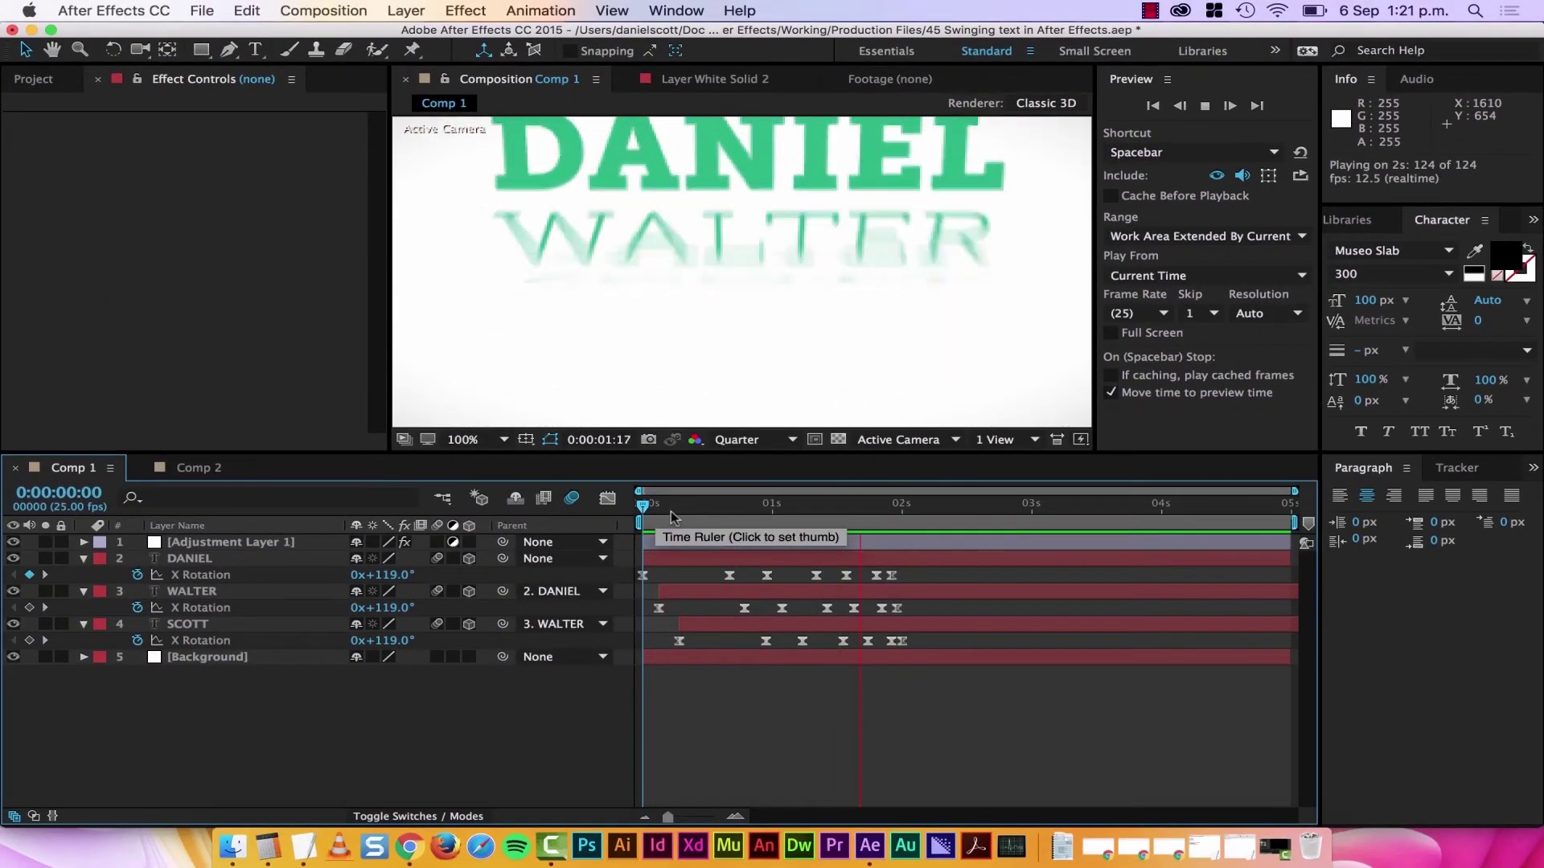
key(space)
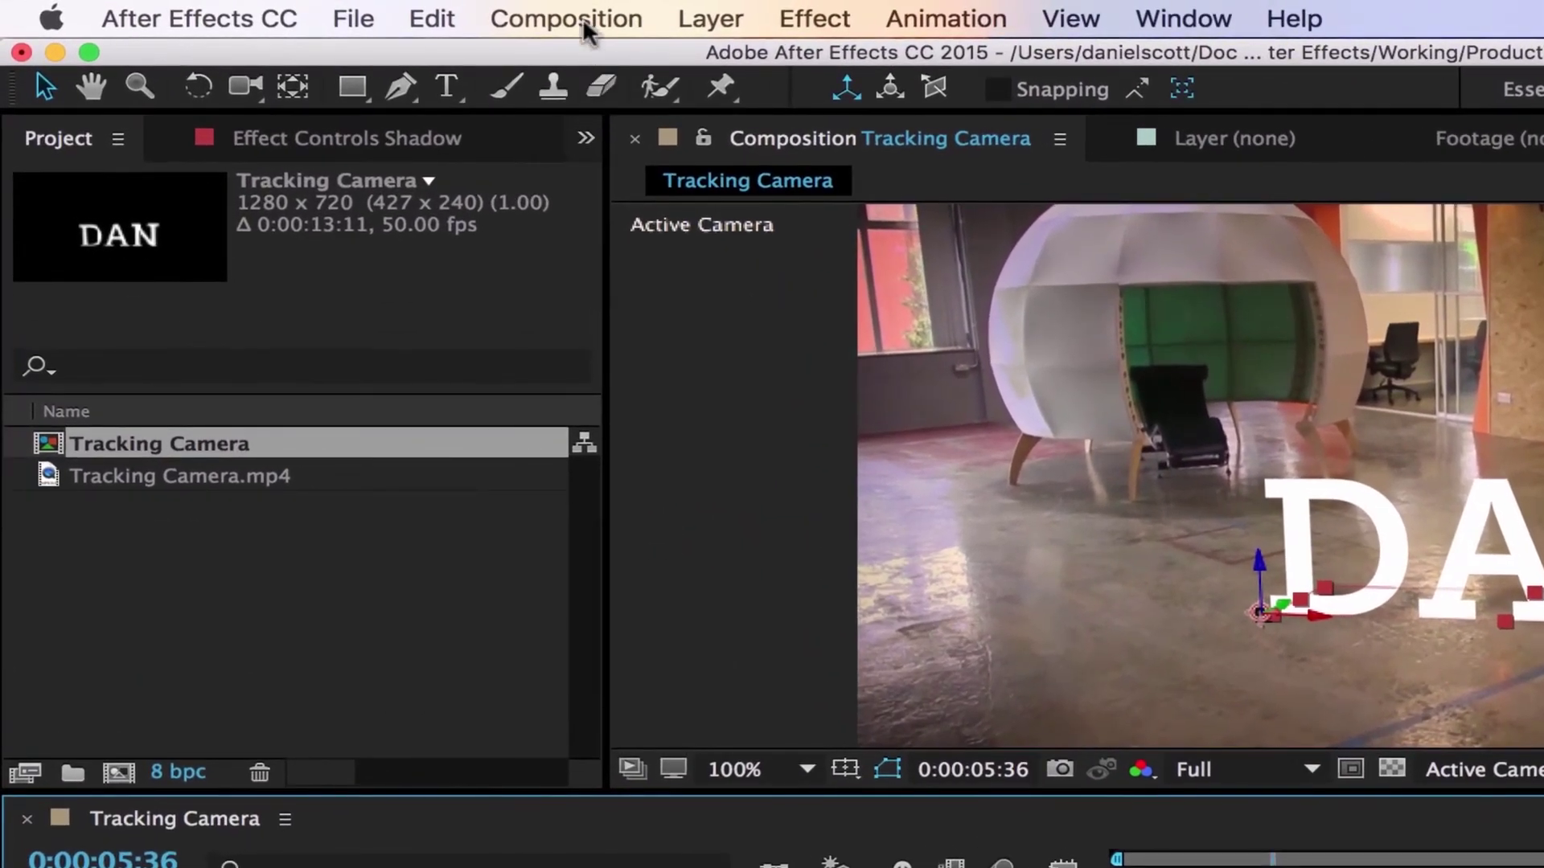
Create a new composition from the Composition menu and open its Preset dropdown
click(339, 12)
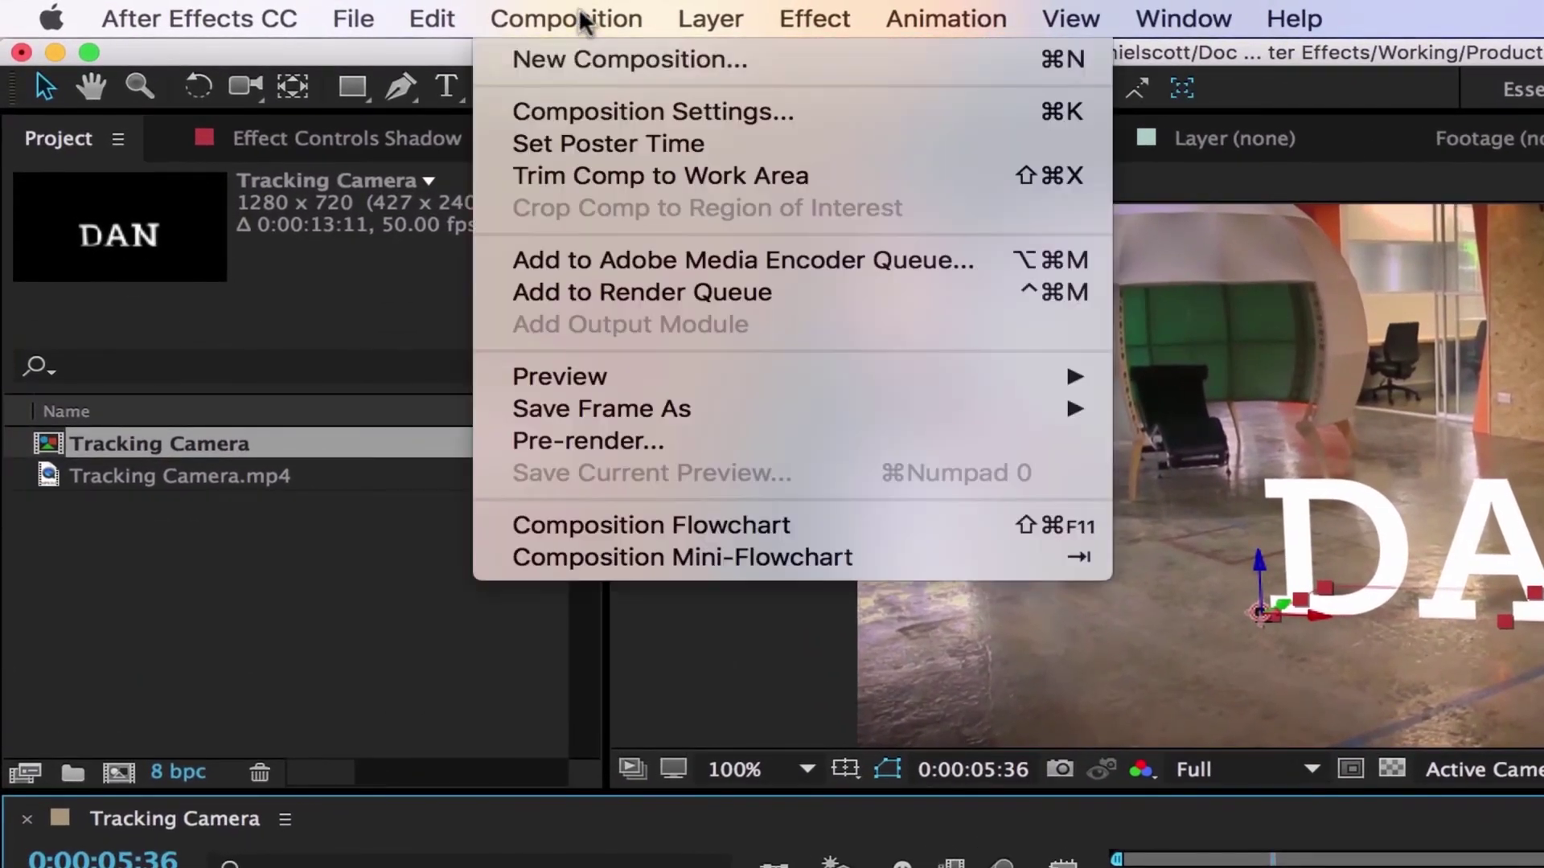
click(591, 59)
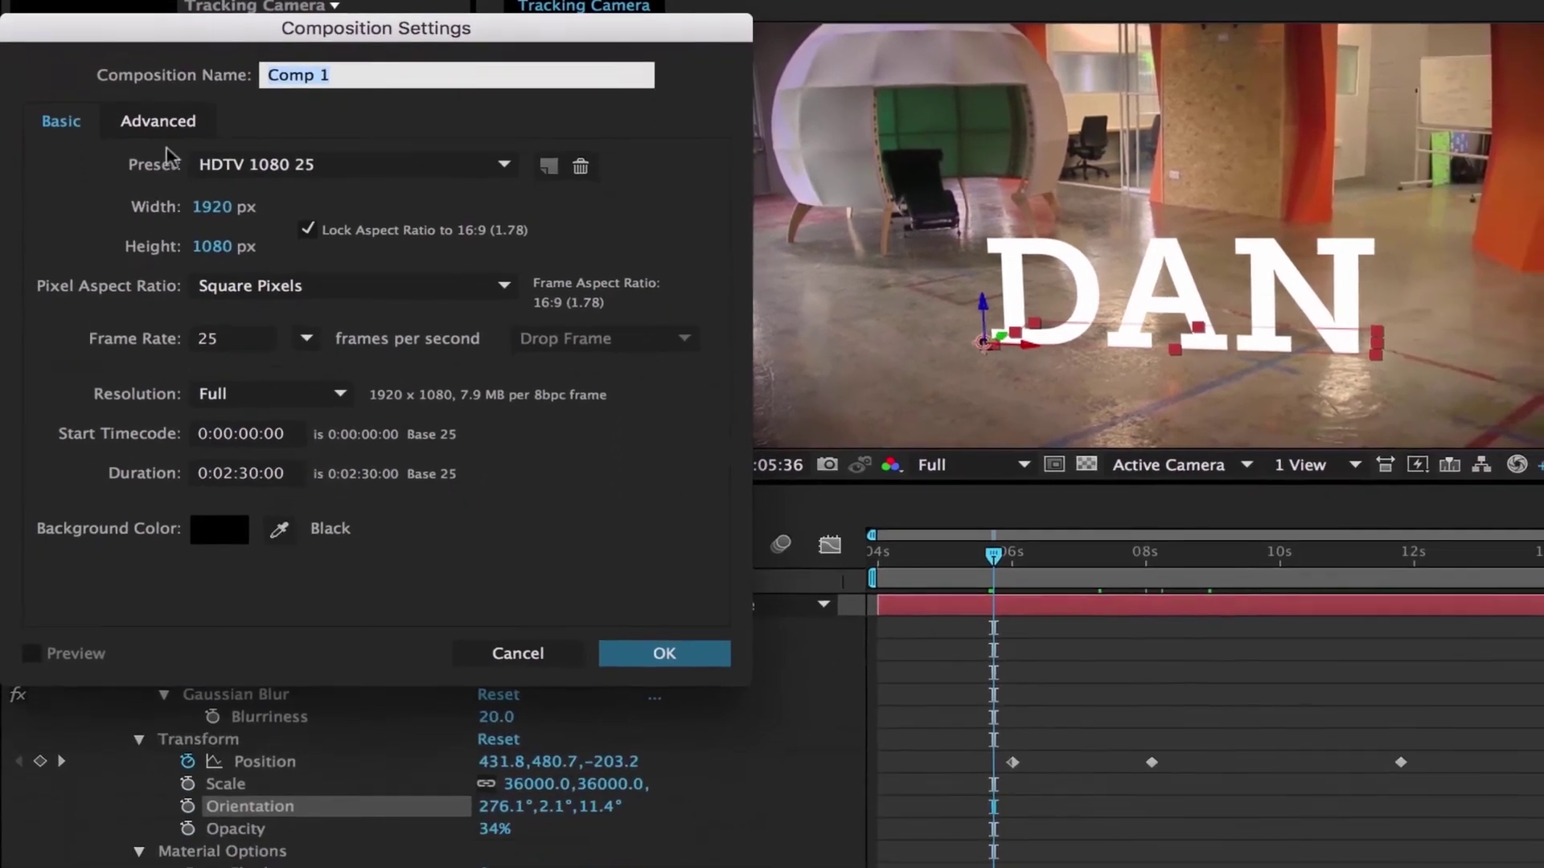
click(235, 298)
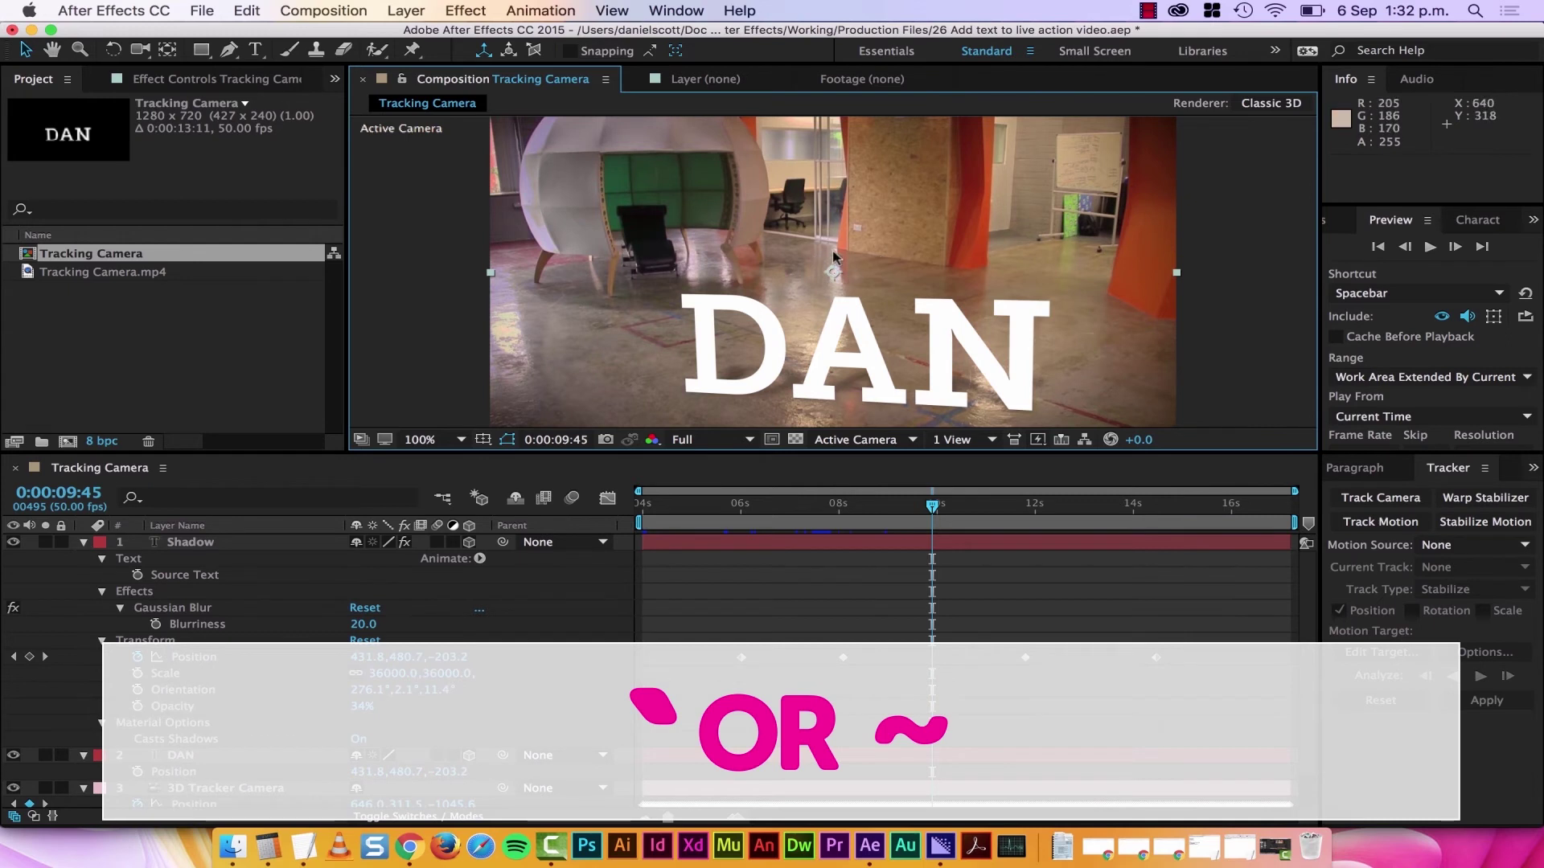
Toggle the Composition, Timeline and Project panels full screen and back with the ` key
key(grave)
key(grave)
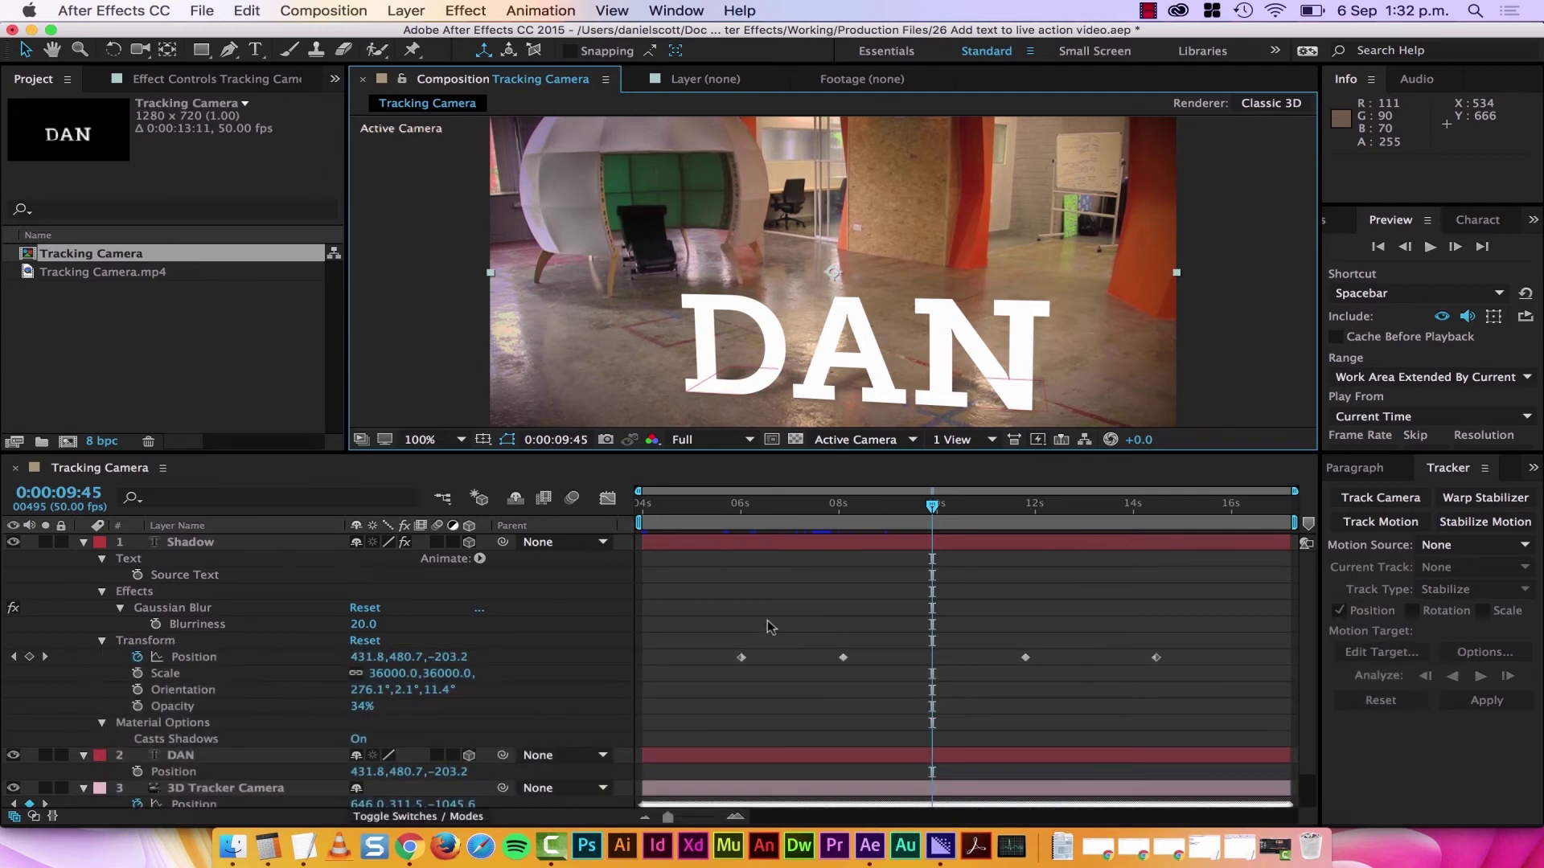
key(grave)
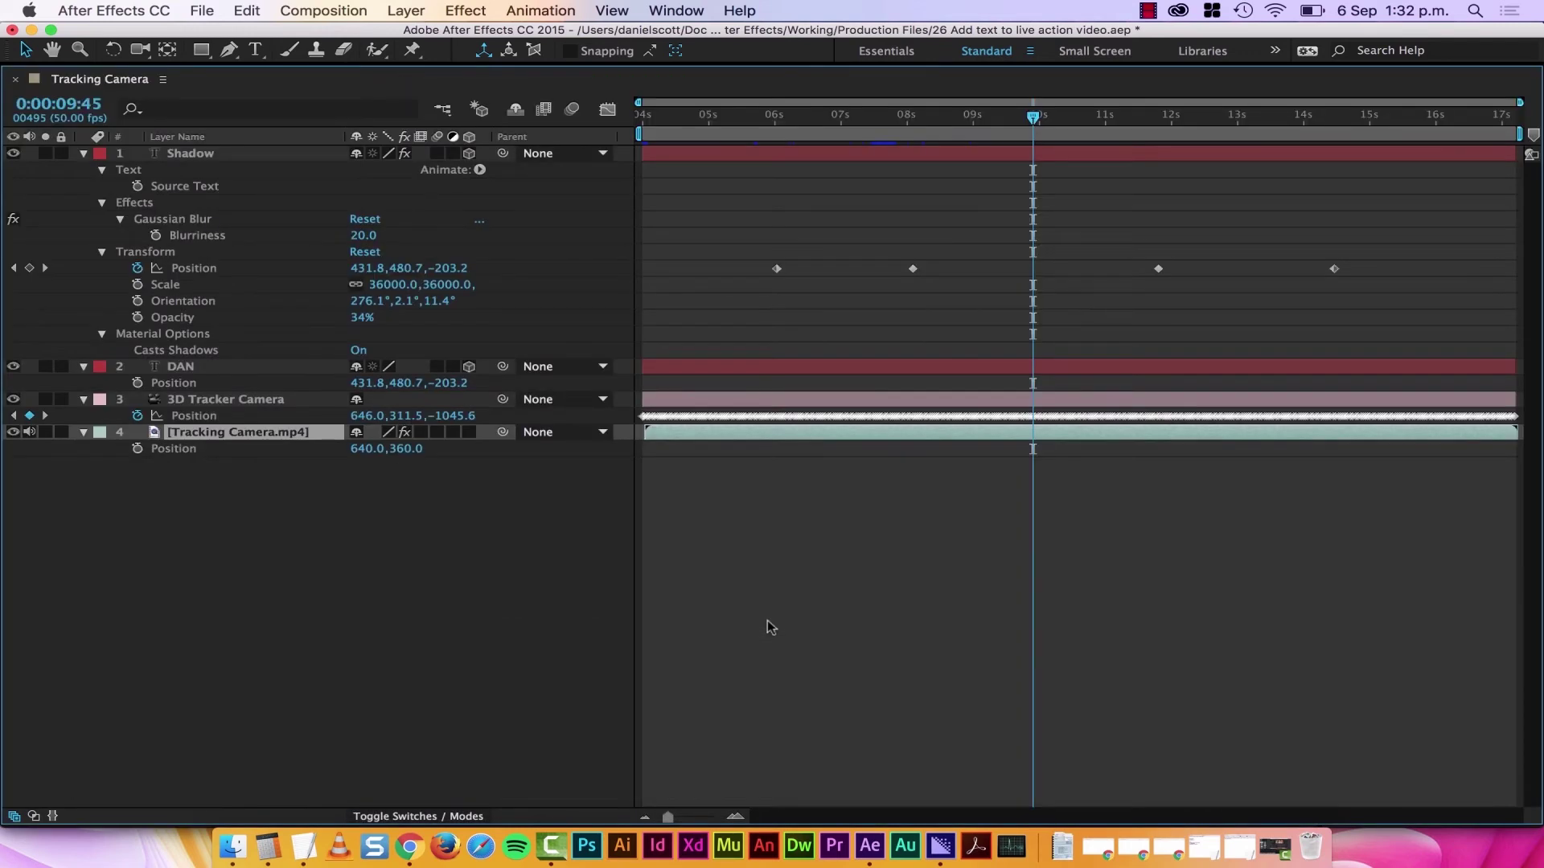
key(grave)
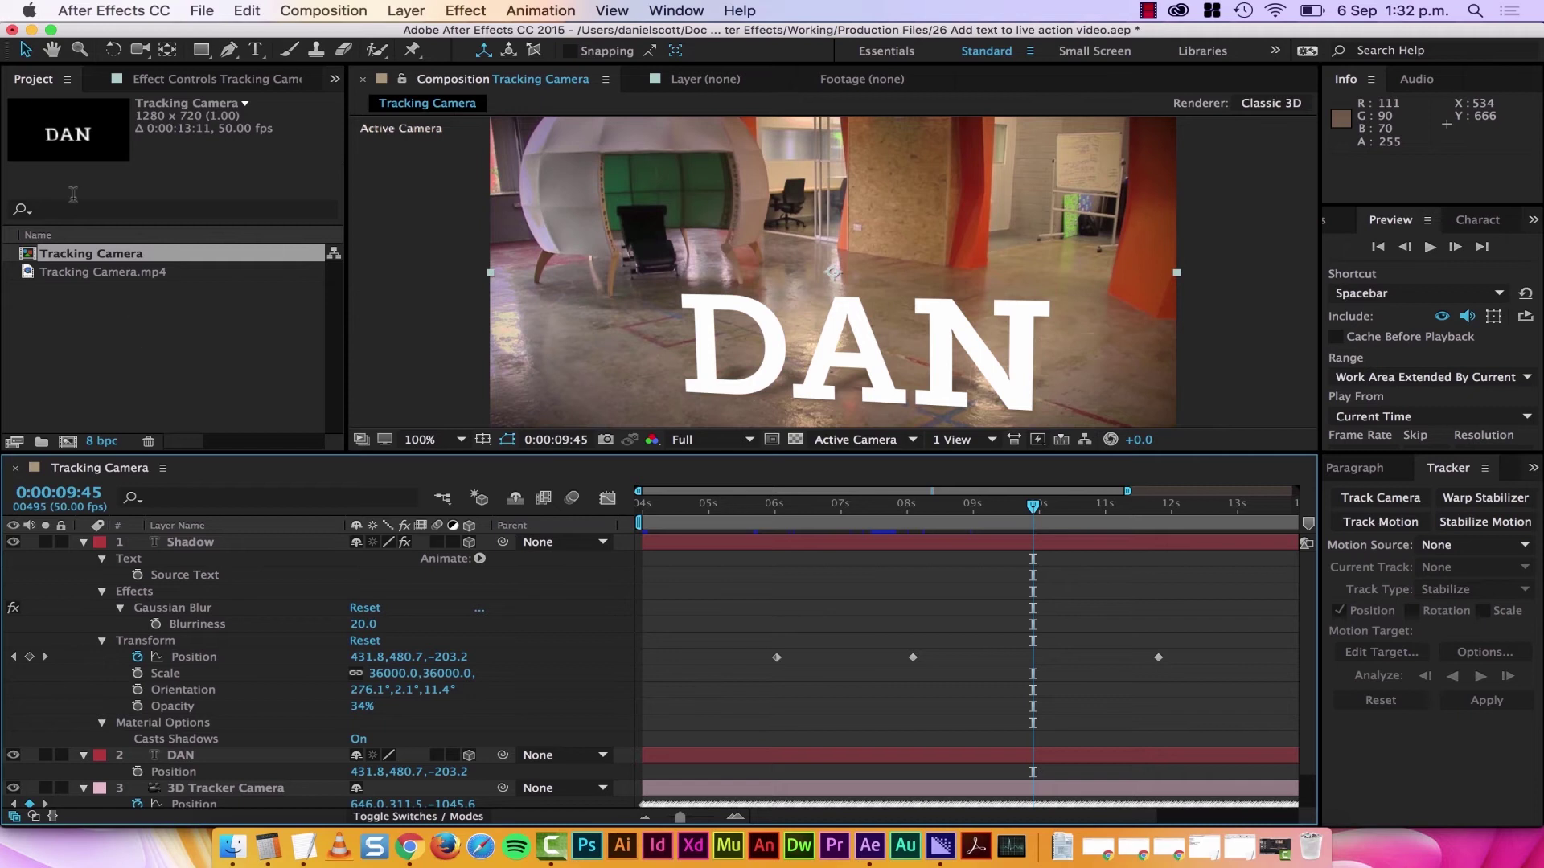
key(grave)
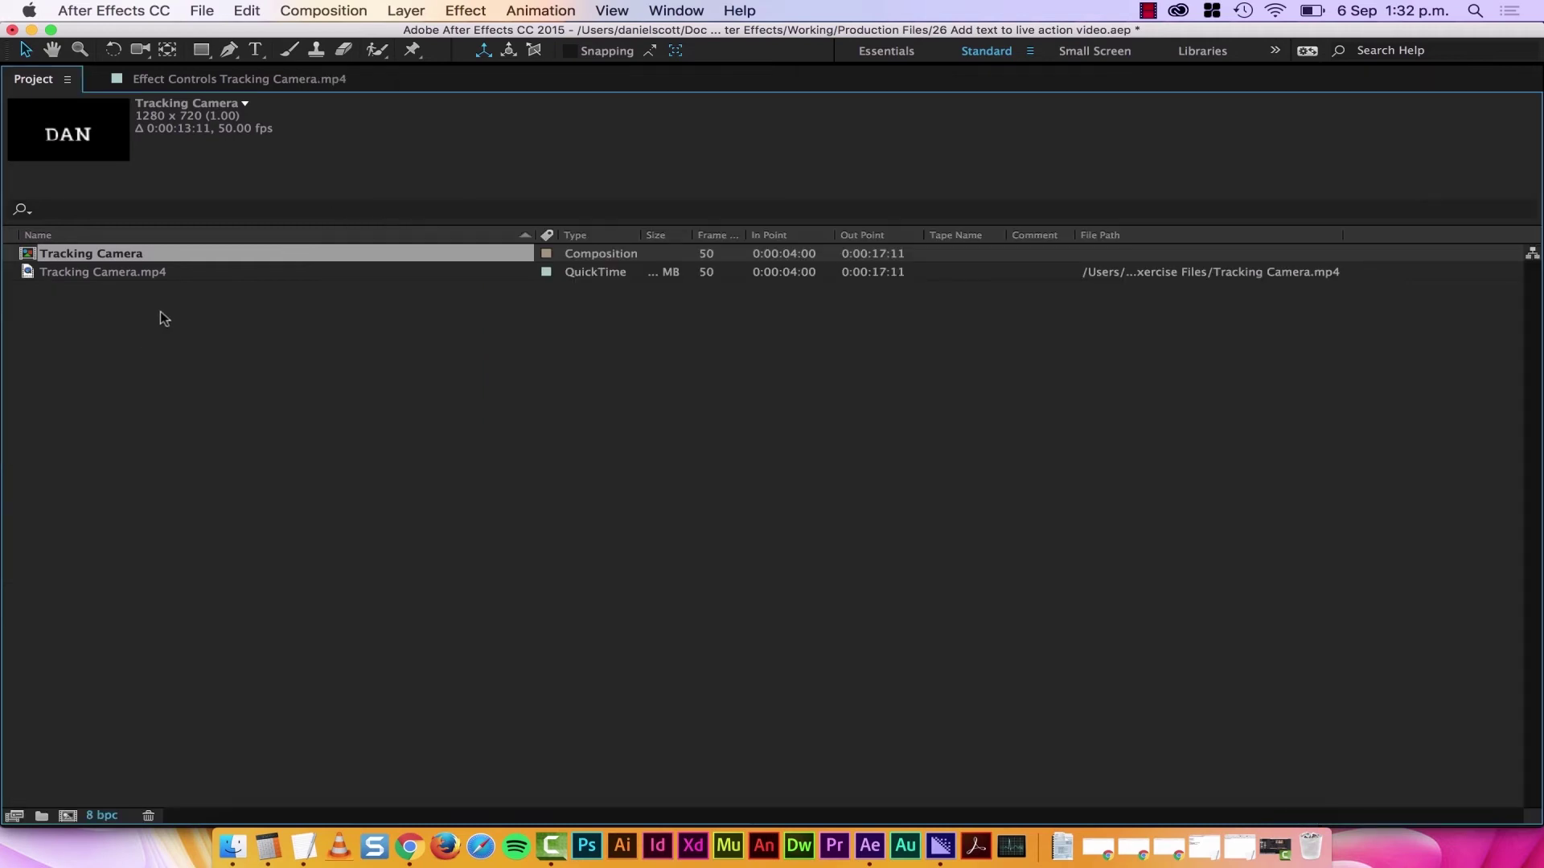
key(grave)
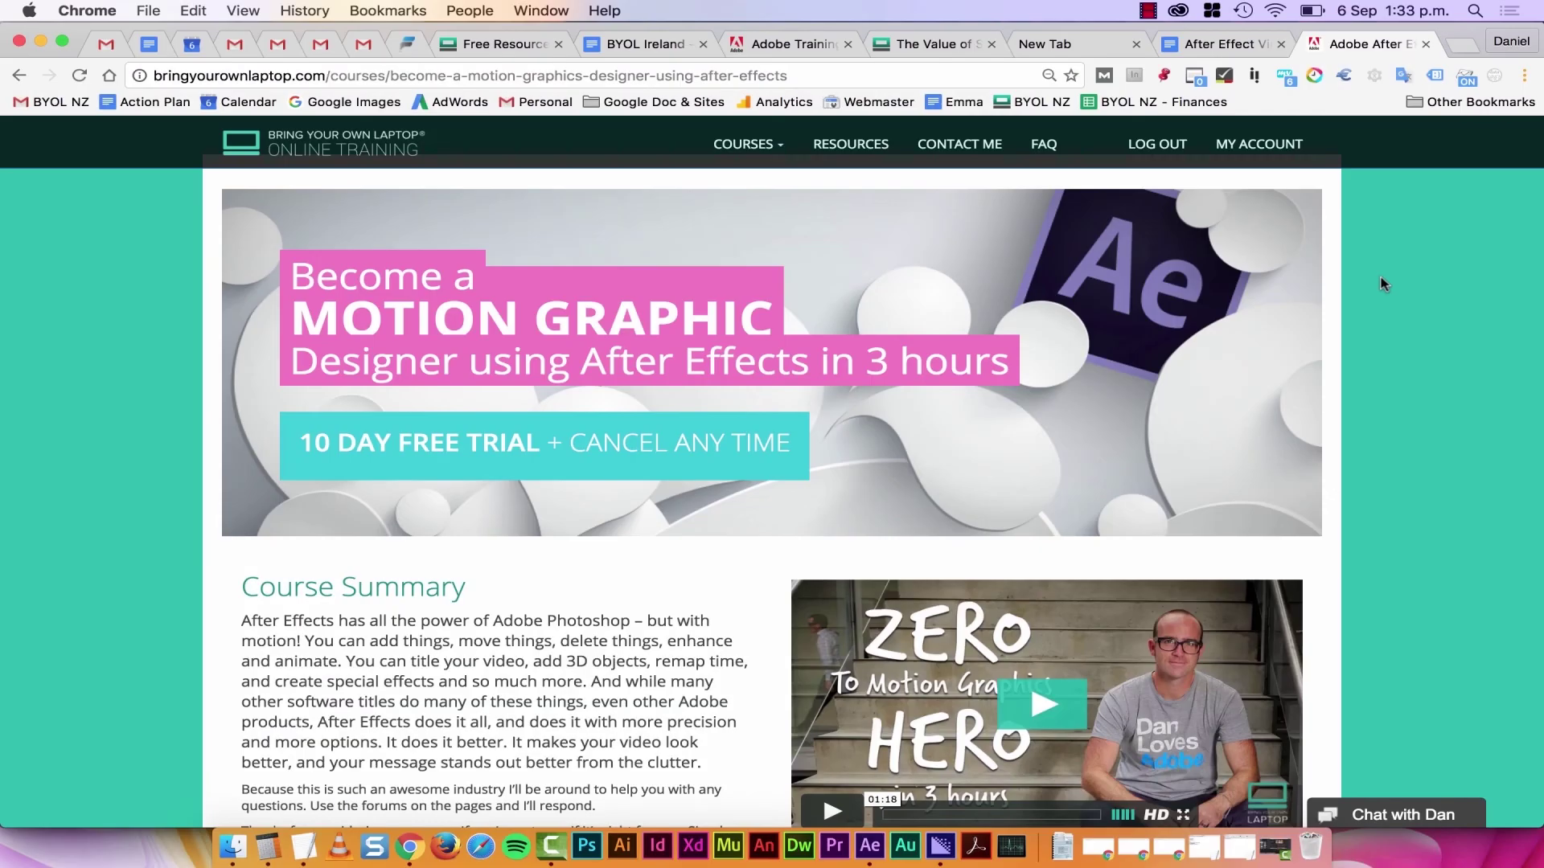